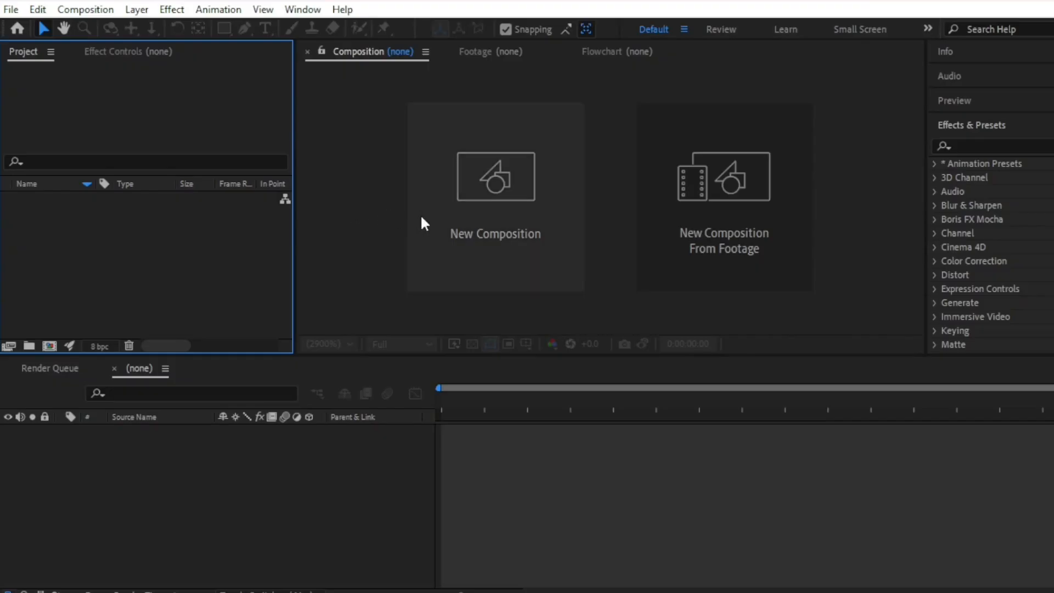
- Start a new composition named "yt tutorioal :)" with a frame rate of 30 frames per second
left_click(432, 189)
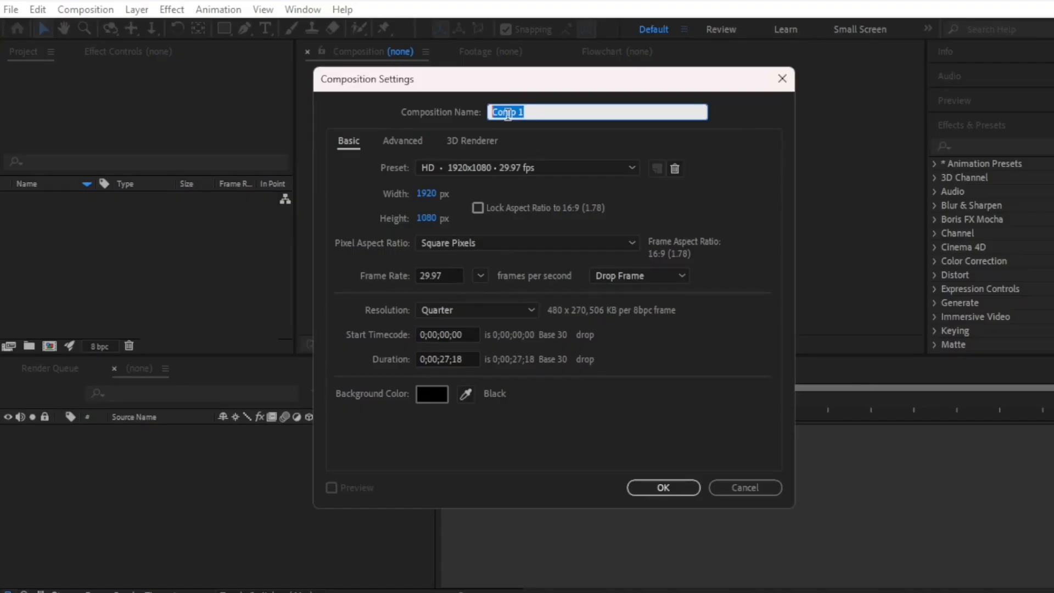
type("yt tutorioa;")
type(" :)")
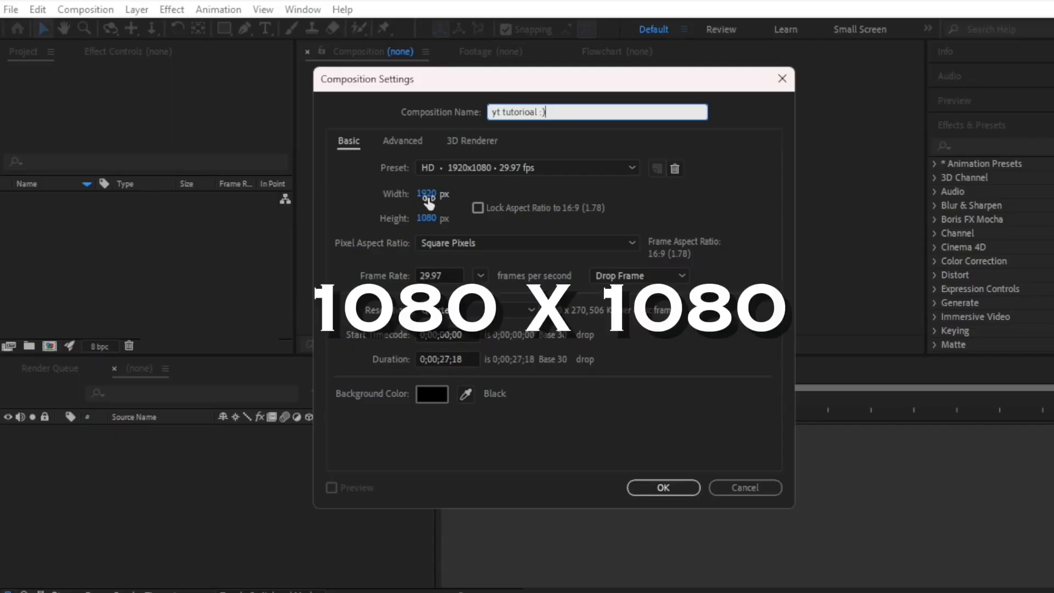
left_click(445, 274)
type("30")
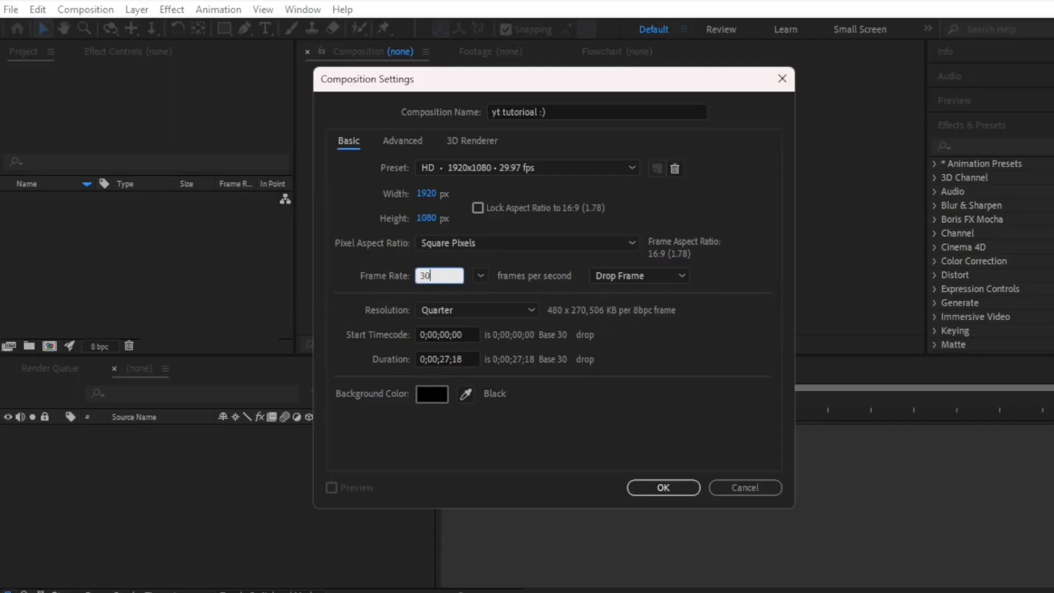
- Set the composition's duration to 0:00:05:00 and accept the settings
left_click(466, 359)
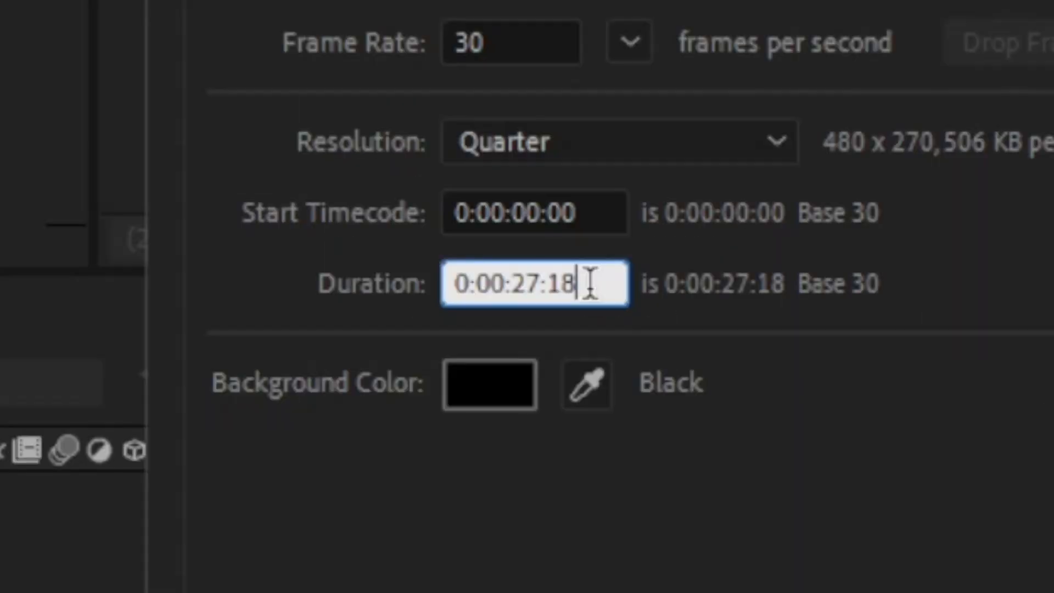
key("shift+Left")
key("shift+Left")
key("shift+Left")
key("shift+Left")
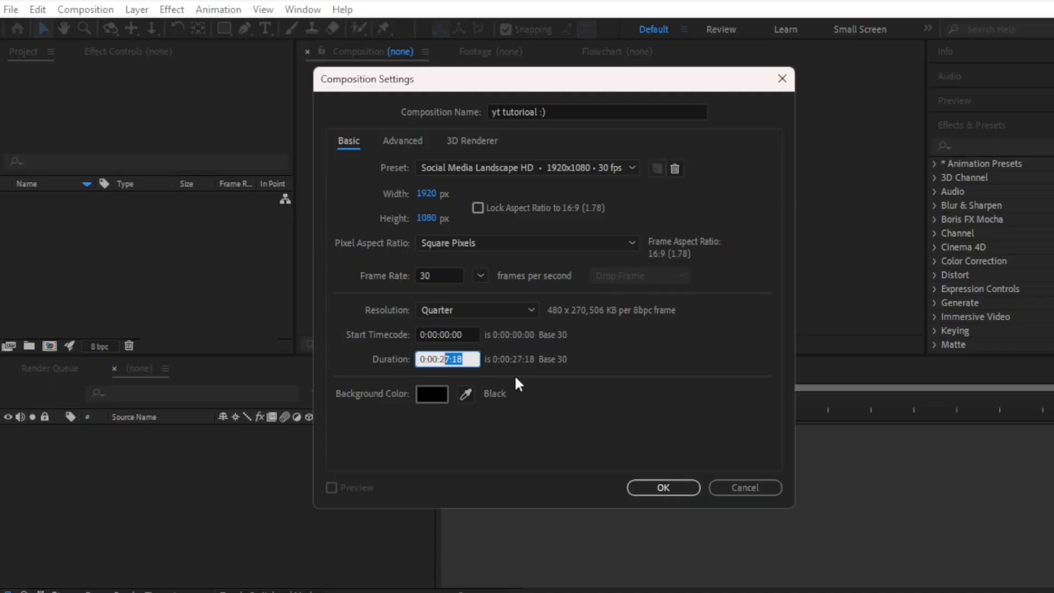
left_click(450, 360)
key("BackSpace")
key("BackSpace")
type("05")
left_click(466, 360)
key("BackSpace")
key("BackSpace")
type("00")
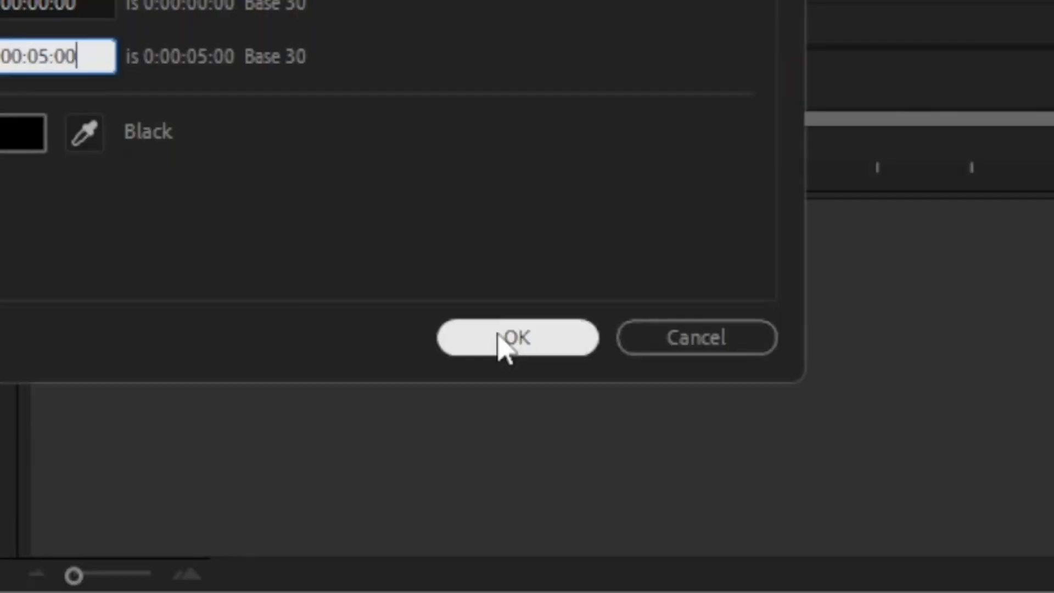
left_click(656, 487)
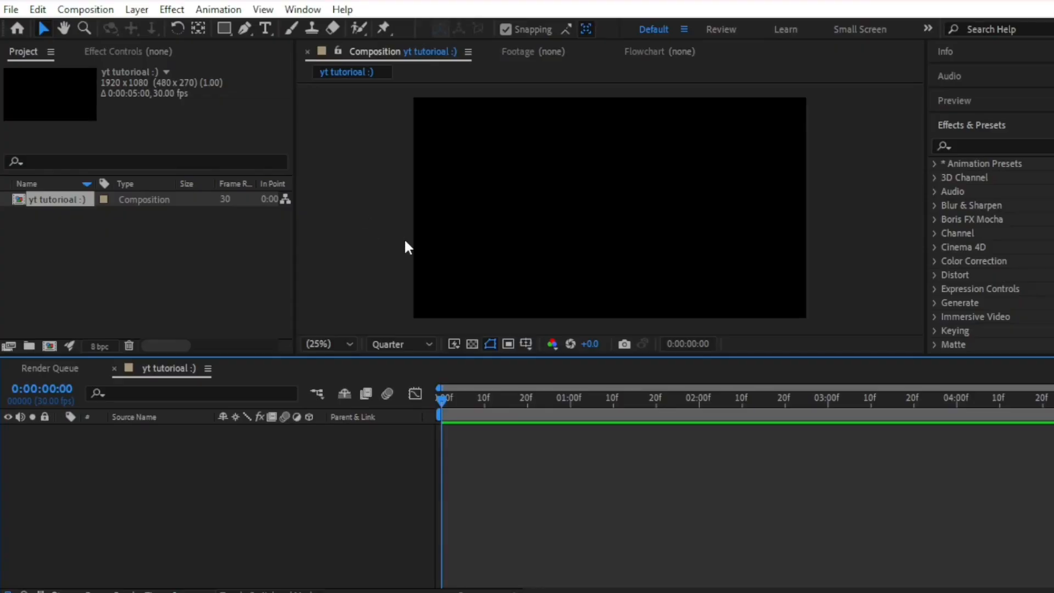
- Import the video file yt tut.mp4 into the project
left_click(368, 250)
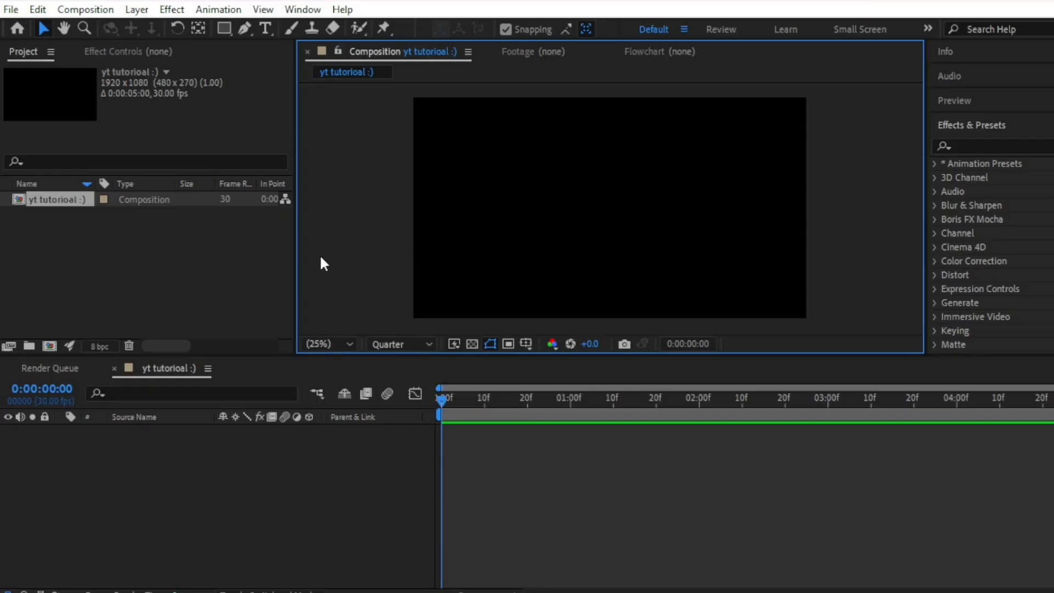
left_click(234, 236)
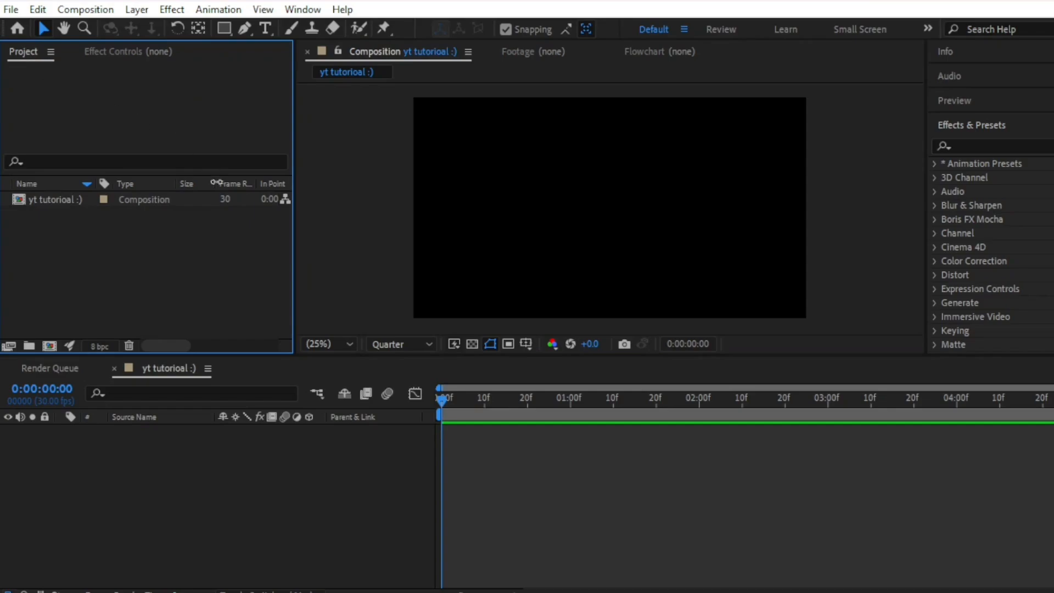
right_click(168, 280)
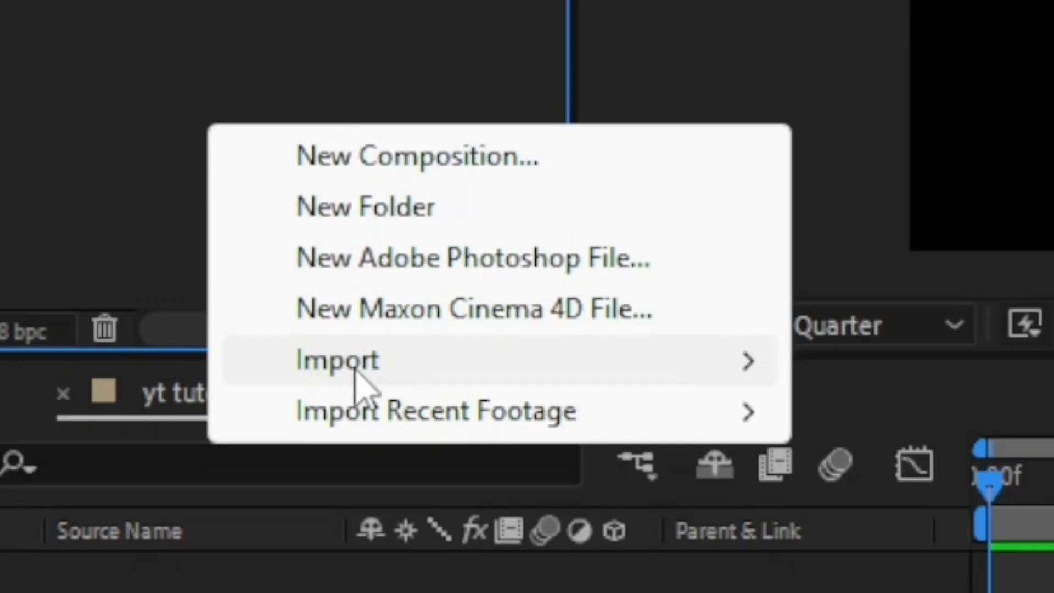
mouse_move(224, 358)
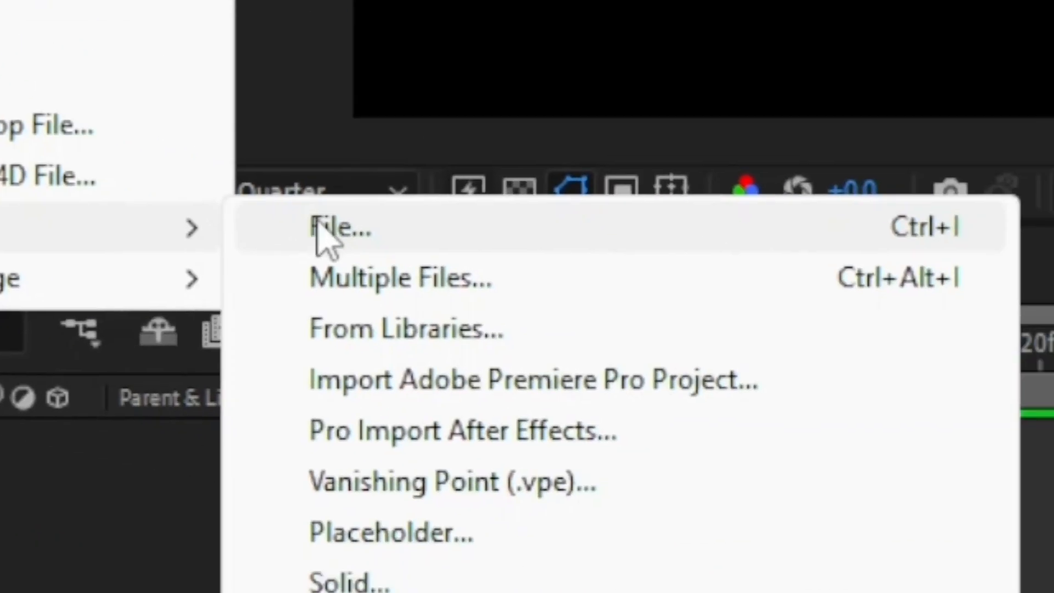
left_click(325, 233)
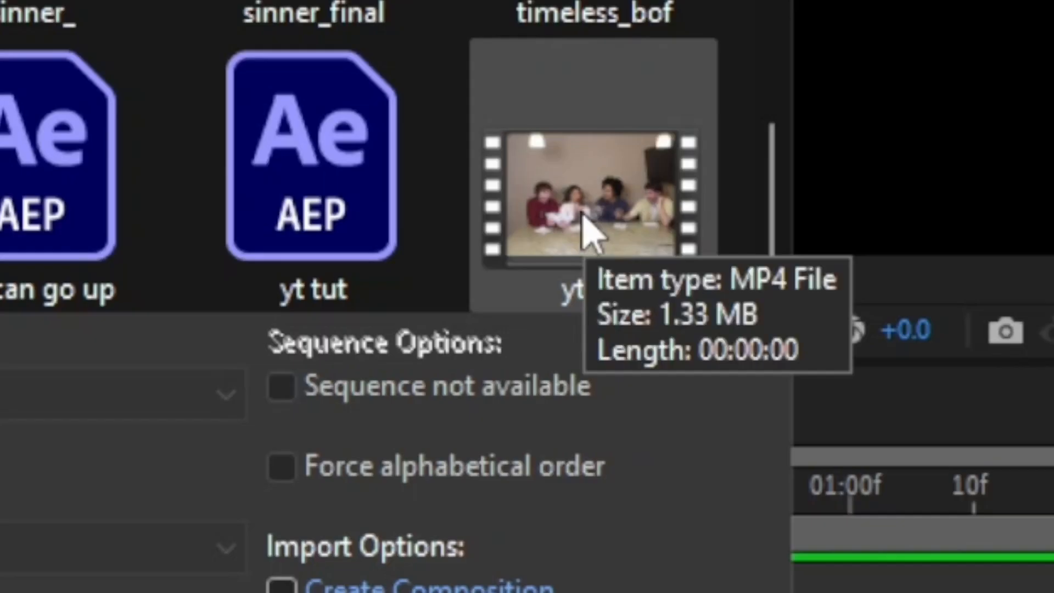
double_click(582, 214)
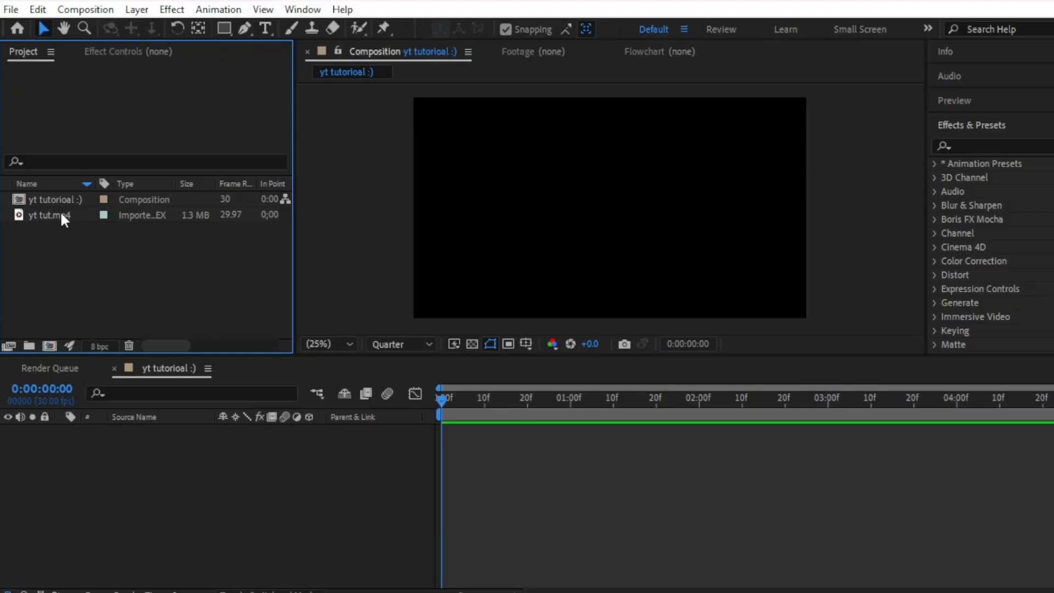
- Add yt tut.mp4 to the composition's timeline, preview the clip briefly and return the playhead to the first frame
left_click(61, 214)
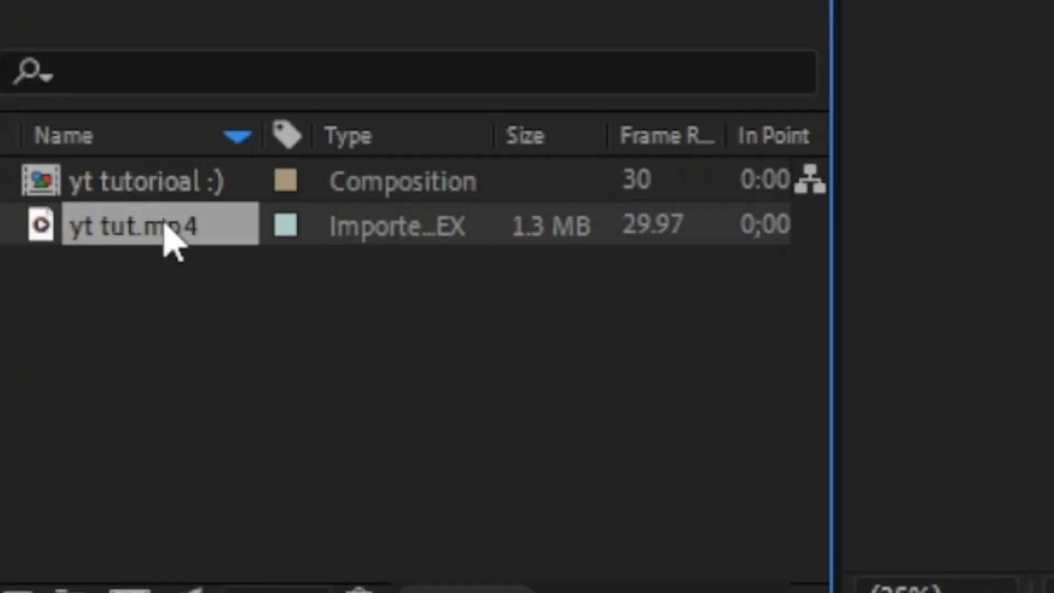
left_click_drag(170, 241, 266, 364)
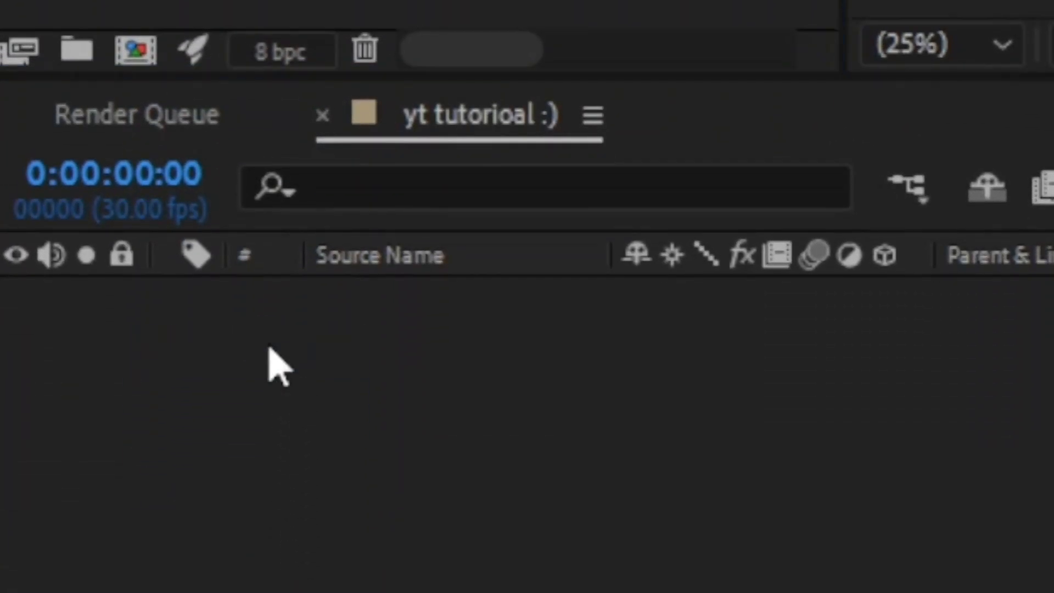
key("space")
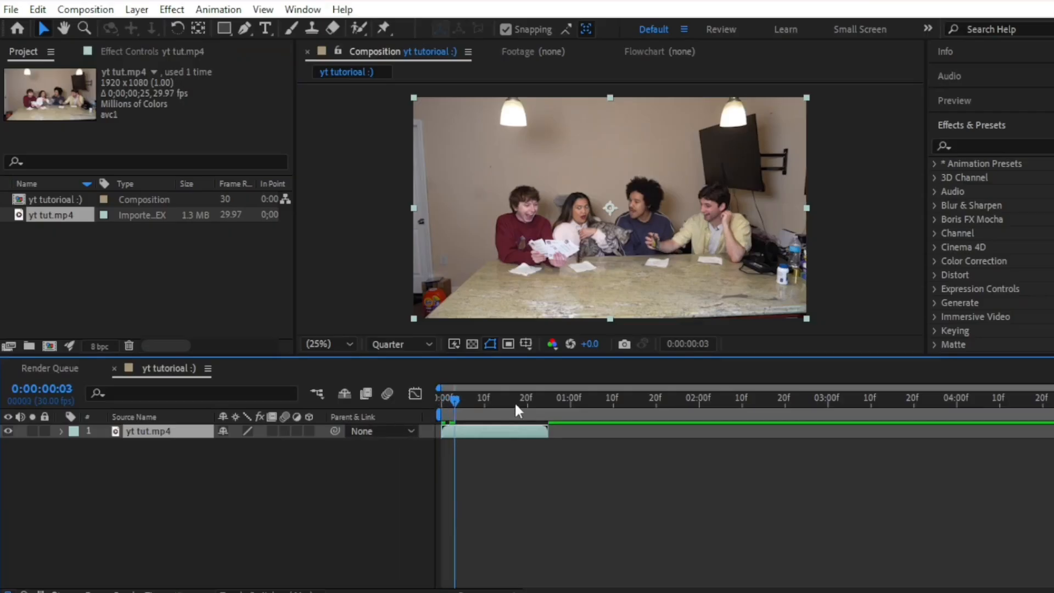
left_click_drag(476, 411, 412, 404)
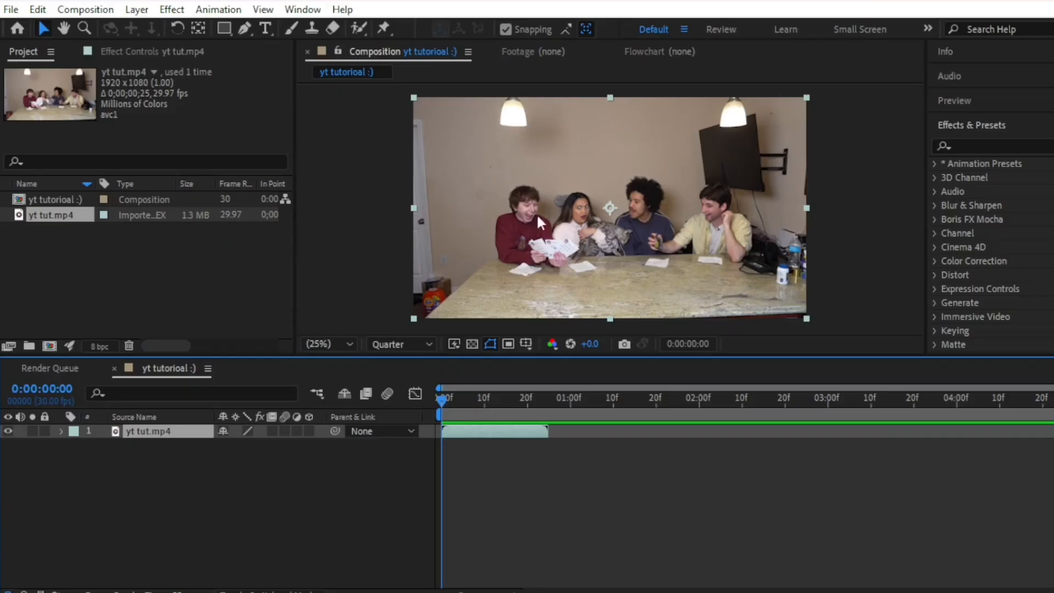
- Try moving the clip slightly in the frame and panning the composition view with the Hand tool, and fit the view again
mouse_move(537, 217)
left_mouse_down()
mouse_move(486, 212)
mouse_move(545, 209)
mouse_move(538, 226)
mouse_move(549, 234)
mouse_move(551, 225)
left_mouse_up()
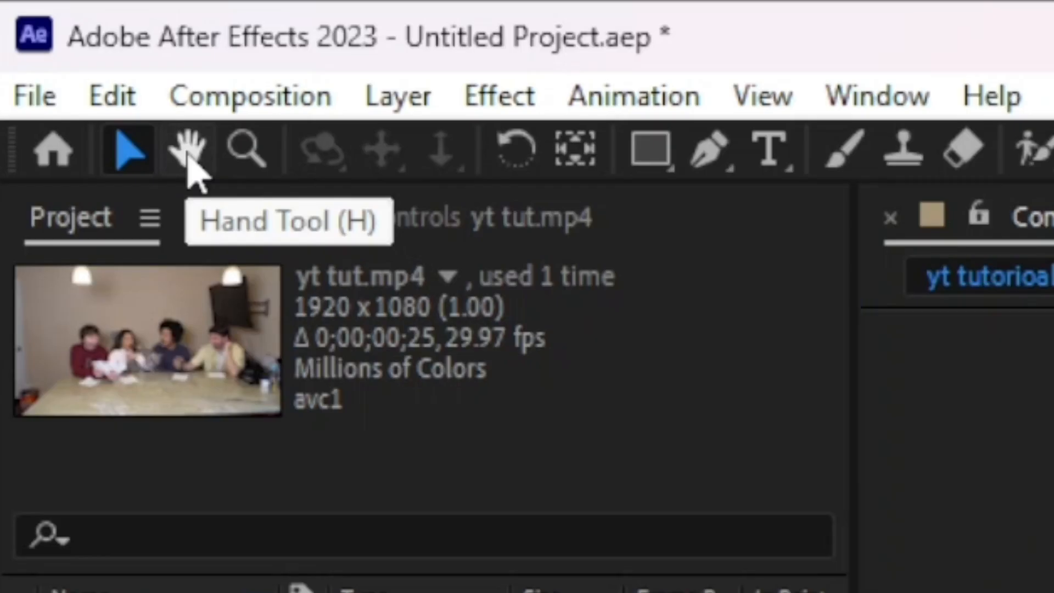
left_click(62, 27)
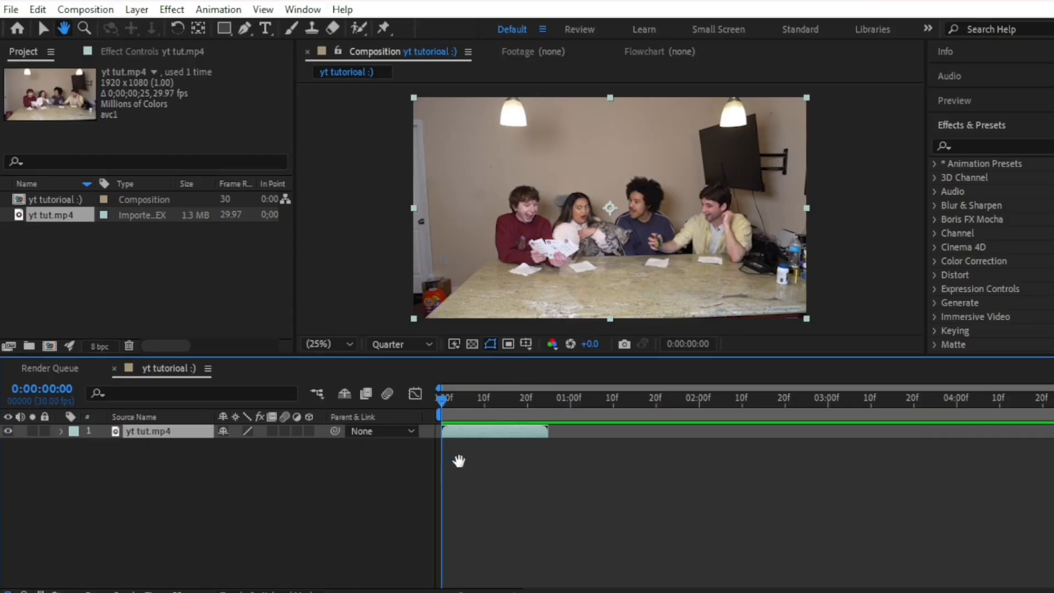
left_click_drag(547, 264, 601, 251)
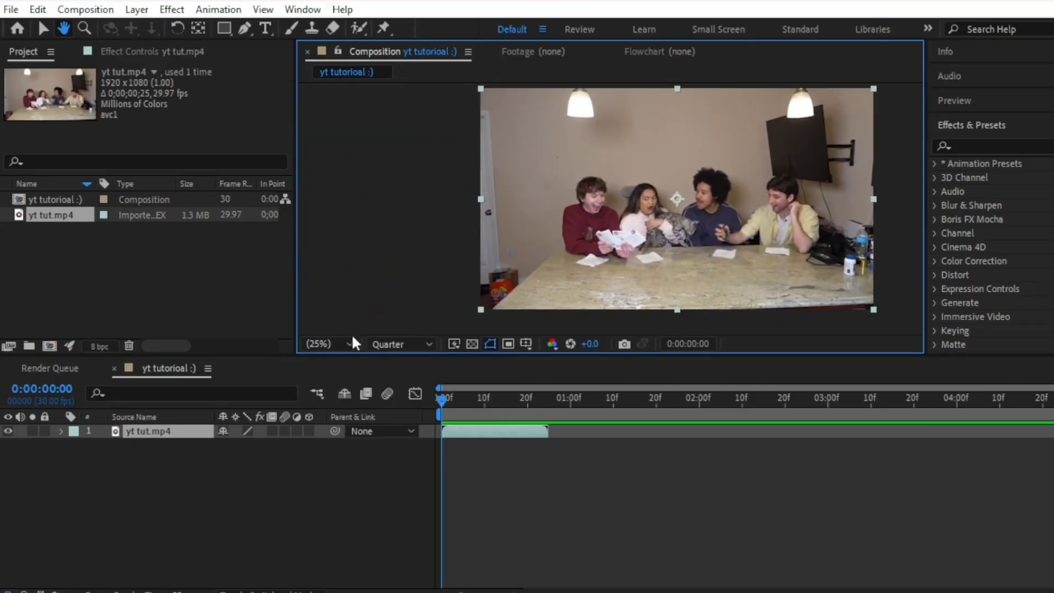
left_click(338, 344)
left_click(330, 54)
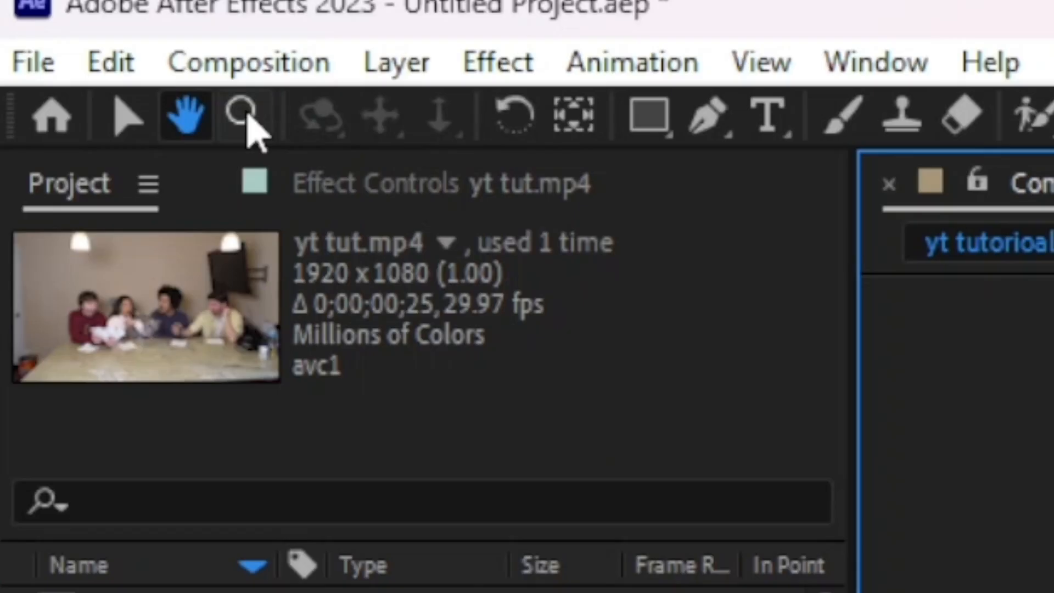
- Zoom in on the person in the red sweater with the Zoom tool up to 400%, and fit the view again
left_click(84, 28)
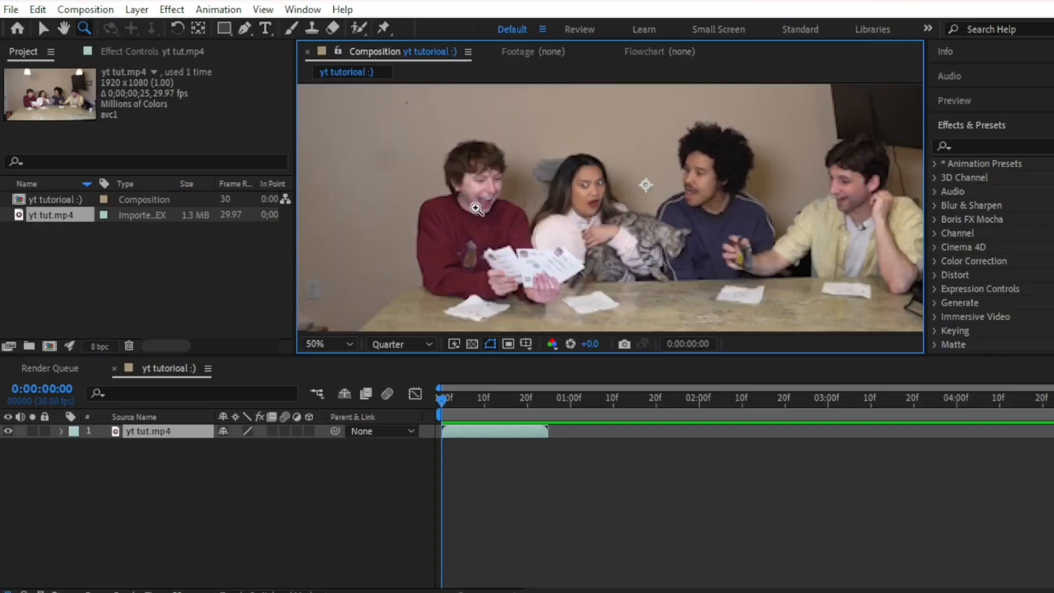
left_click(475, 208)
left_click(558, 234)
left_click(557, 234)
left_click(340, 343)
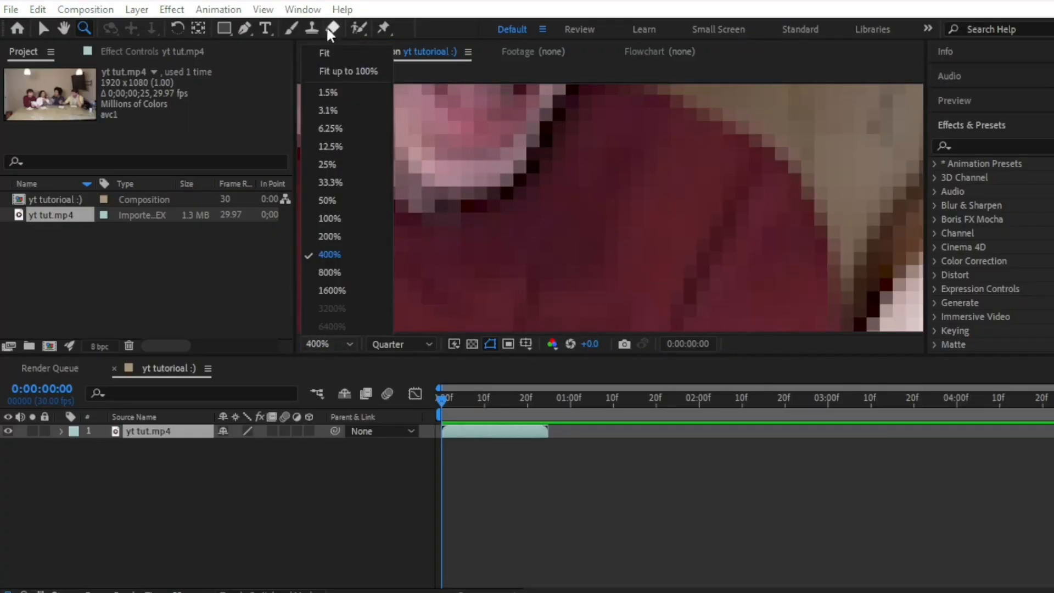
left_click(323, 52)
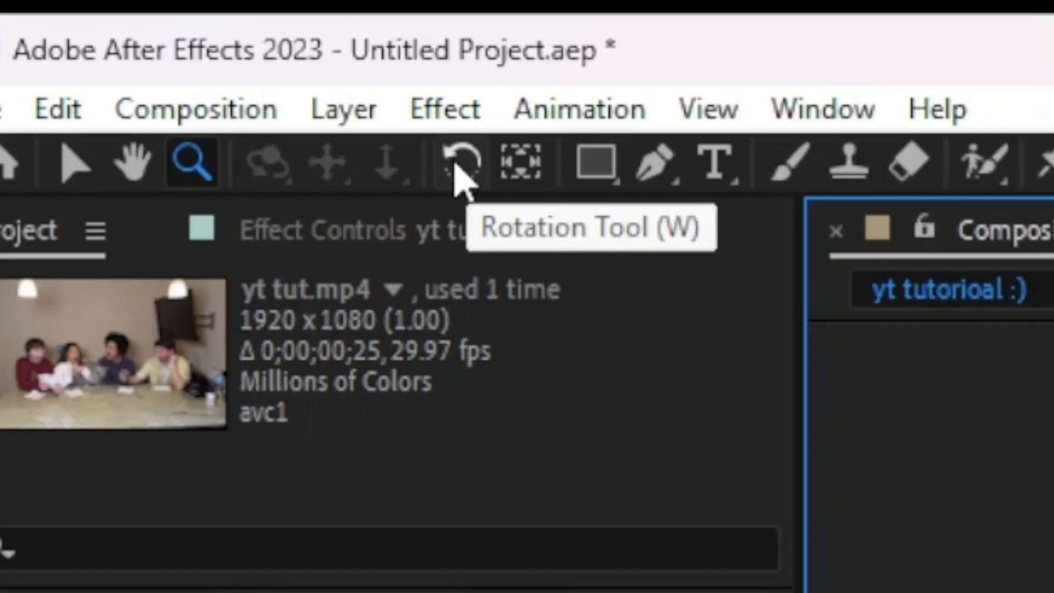
- Try rotating the clip with the Rotation tool and masking it with a rectangle covering nearly the whole frame
left_click(455, 162)
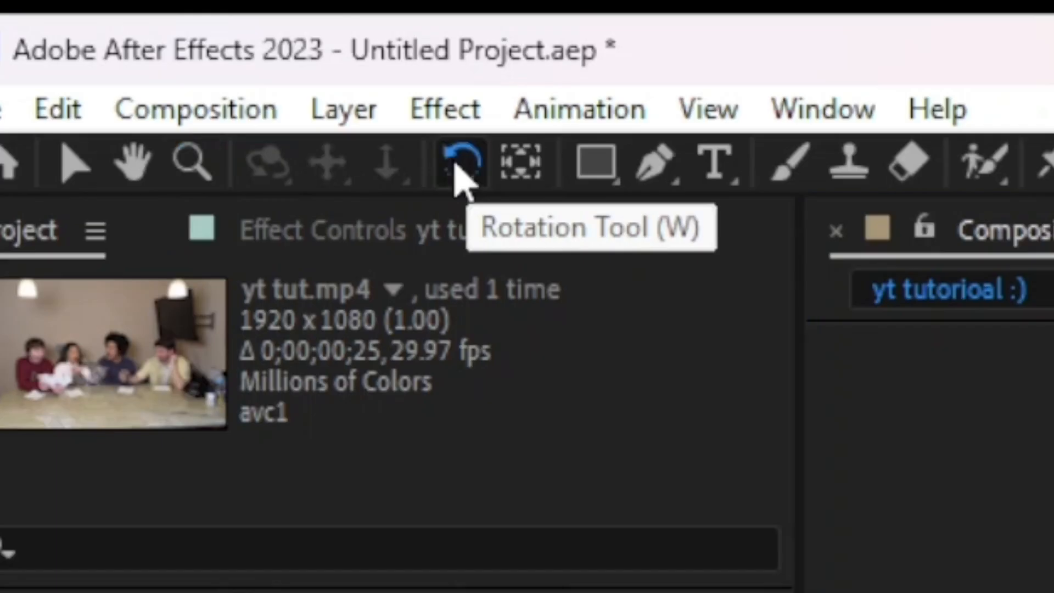
left_click_drag(505, 198, 390, 222)
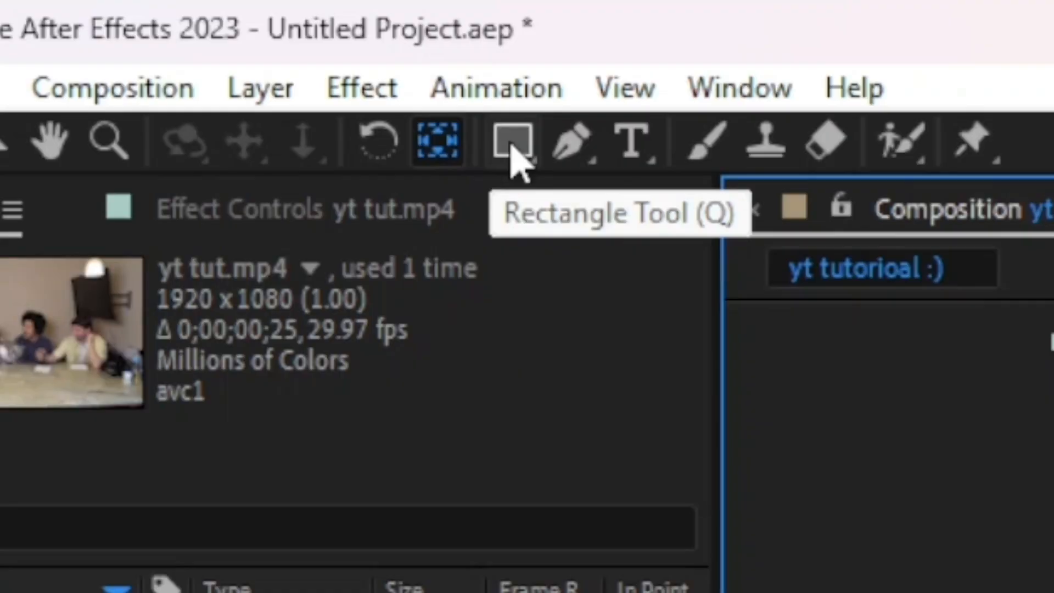
left_click(511, 144)
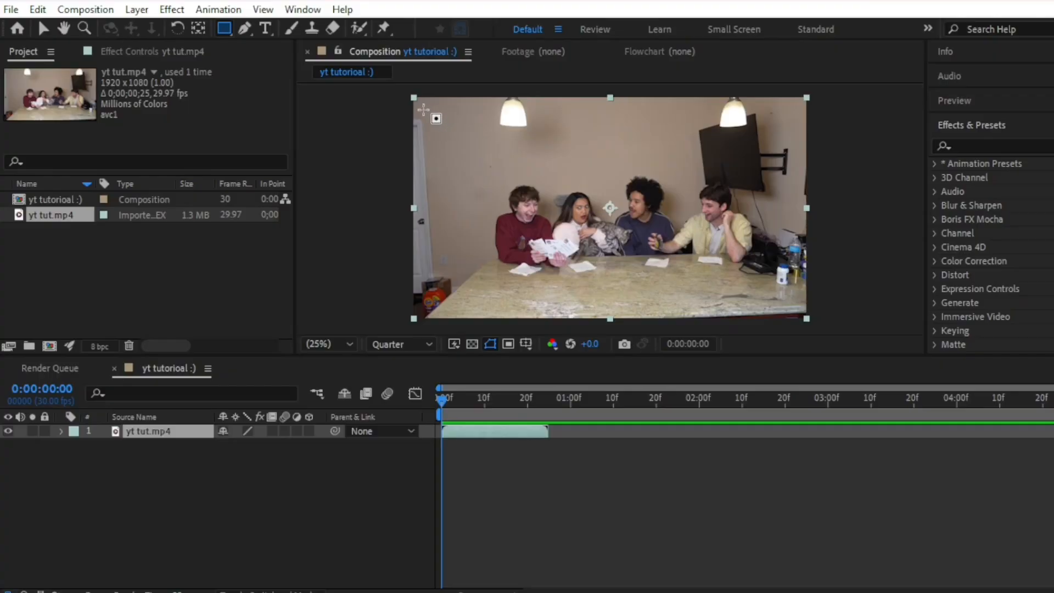
left_click_drag(423, 110, 785, 302)
- Try masking the clip with a large star drawn using the Star tool
left_click(225, 30)
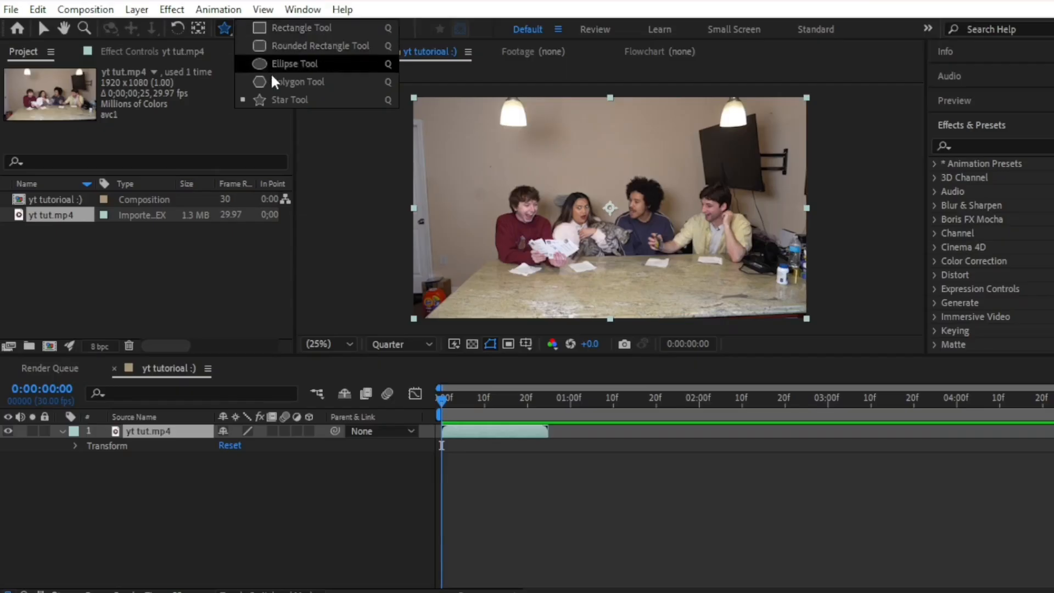
left_click(483, 305)
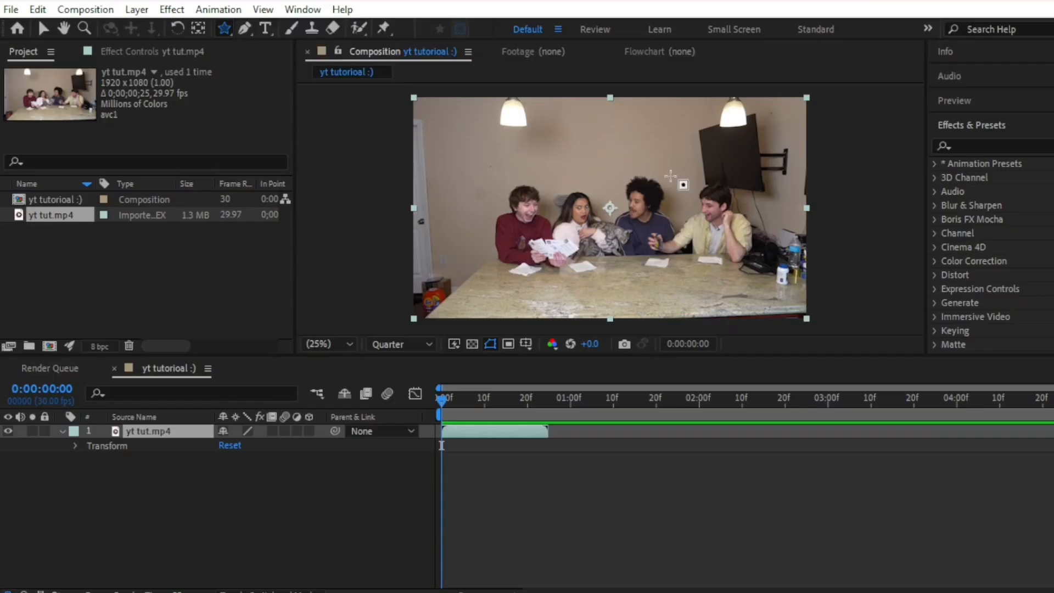
left_click_drag(546, 148, 619, 199)
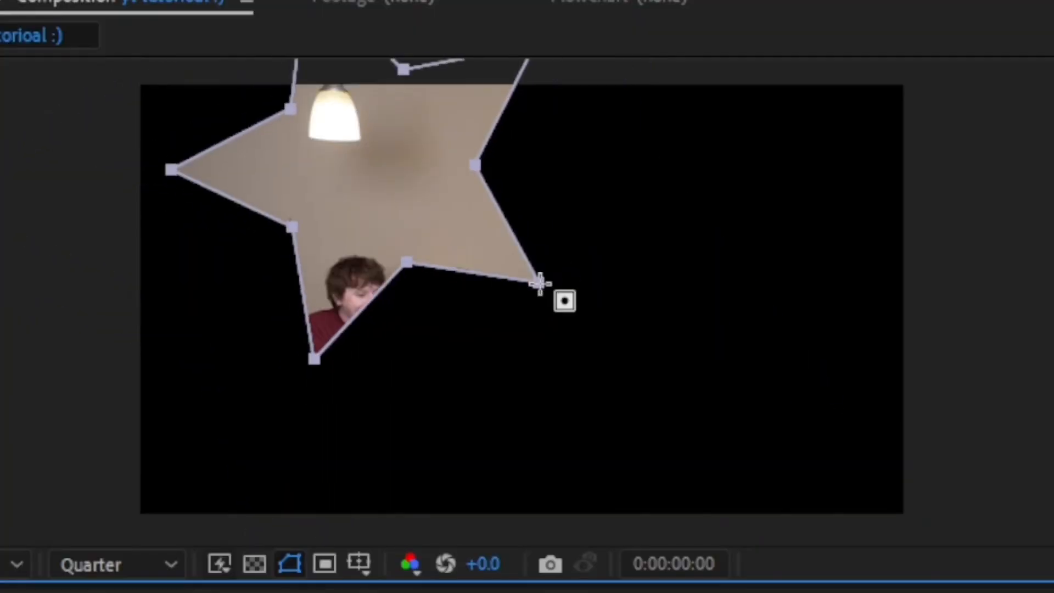
- Try drawing a closed freeform mask with the Pen tool around the person in the red sweater and the woman beside him
left_click(513, 150)
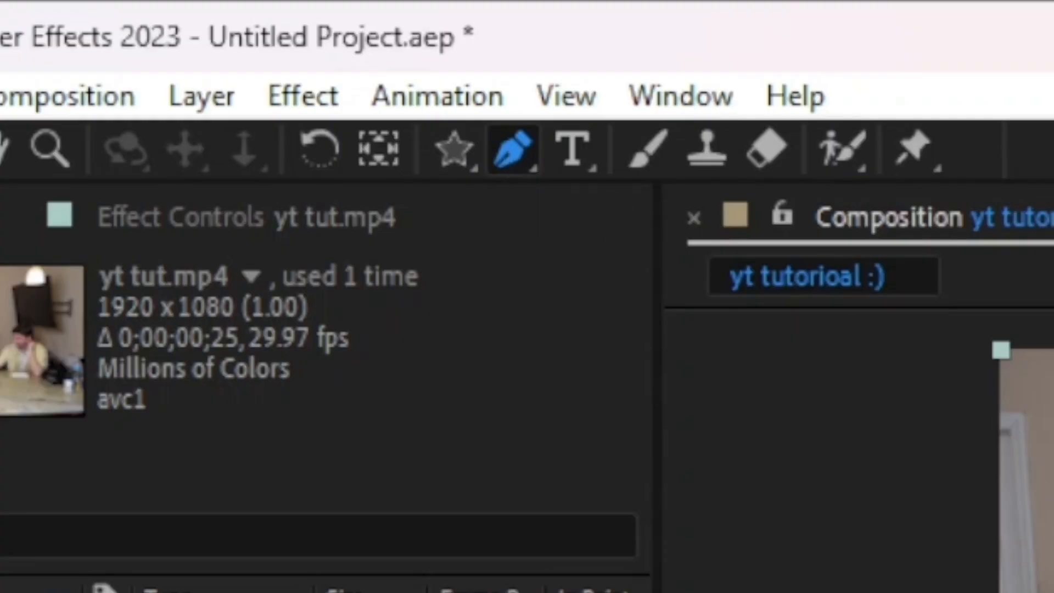
left_click(480, 223)
left_click(506, 178)
left_click(569, 184)
left_click(550, 218)
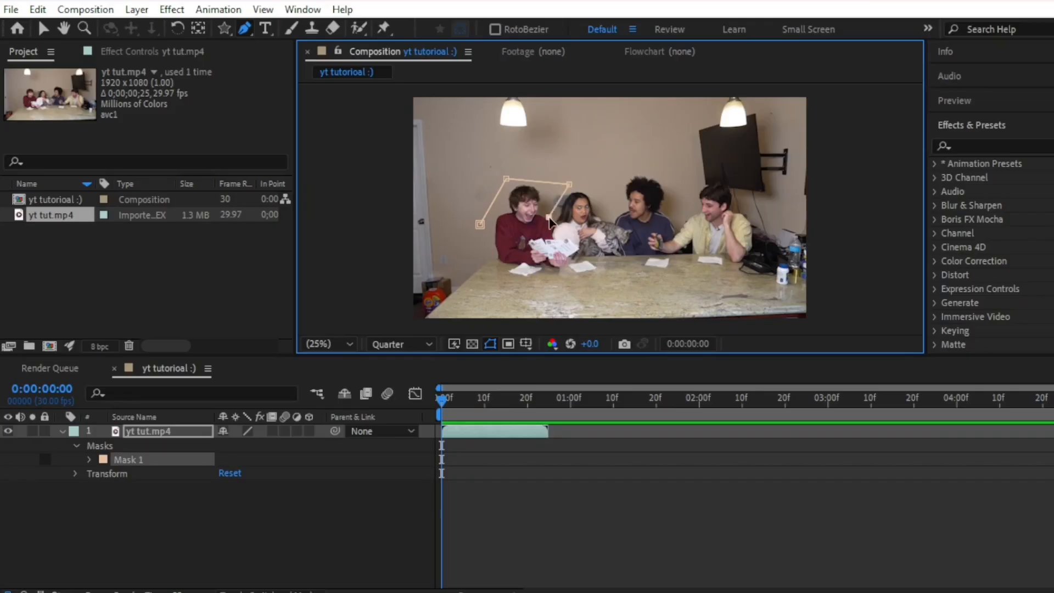
left_click(645, 251)
left_click(525, 270)
left_click(469, 219)
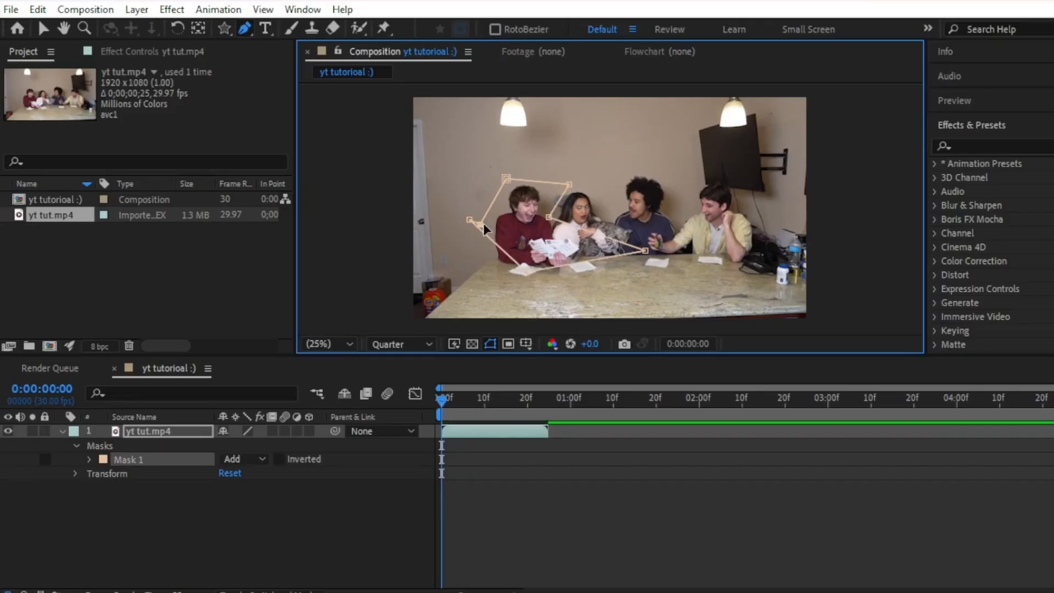
left_click(481, 223)
- Try adding a text layer reading "hii" over the clip with the Type tool
key("ctrl+t")
left_click(1032, 549)
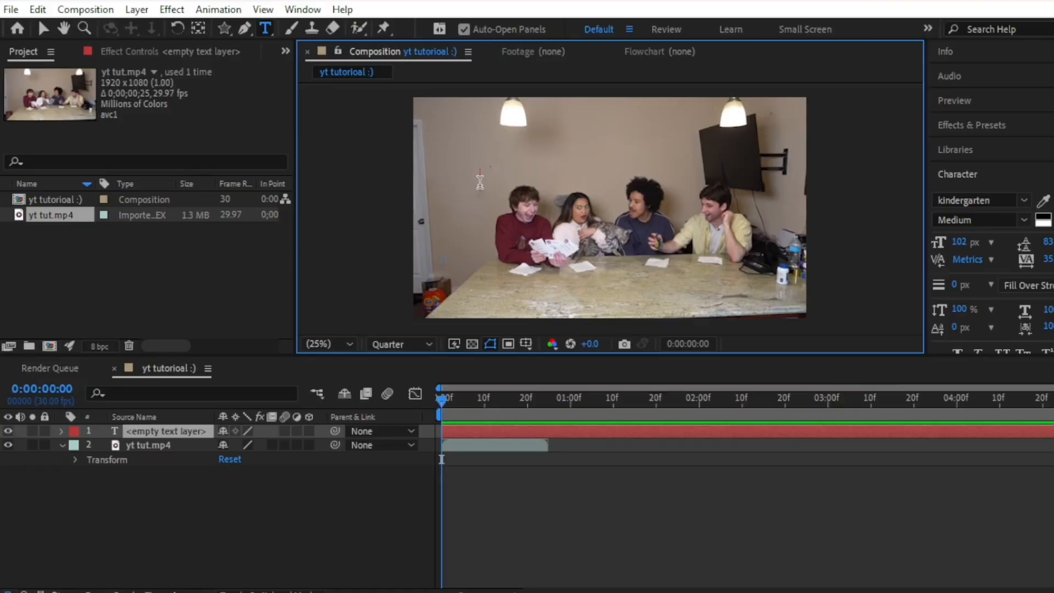
type("hii")
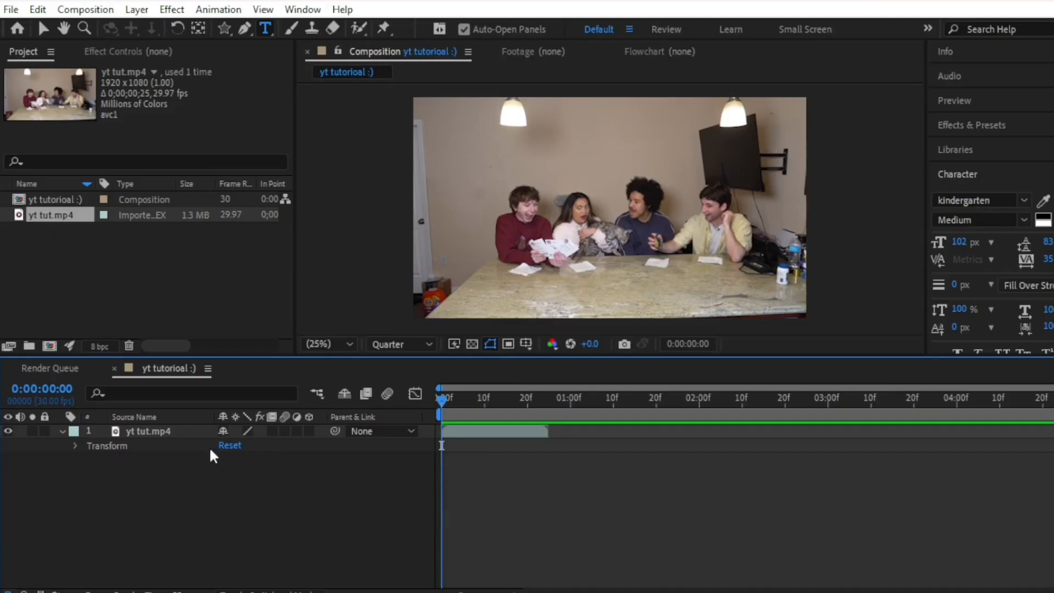
- Switch to the Selection tool, preview the composition, and enable frame blending on the yt tut.mp4 layer, cycling through its modes
key("v")
key("space")
key("space")
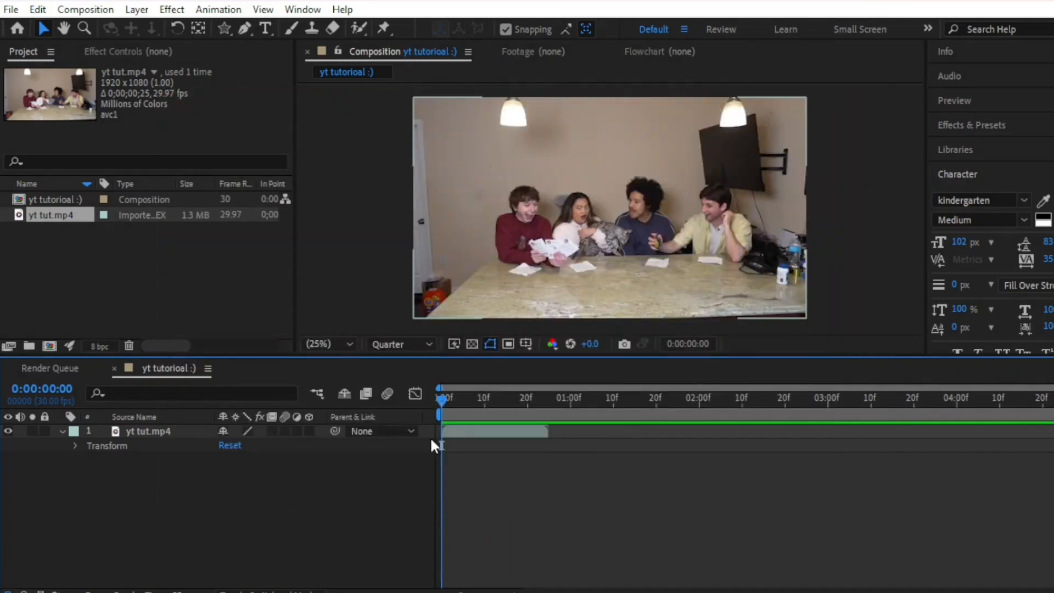
left_click(453, 432)
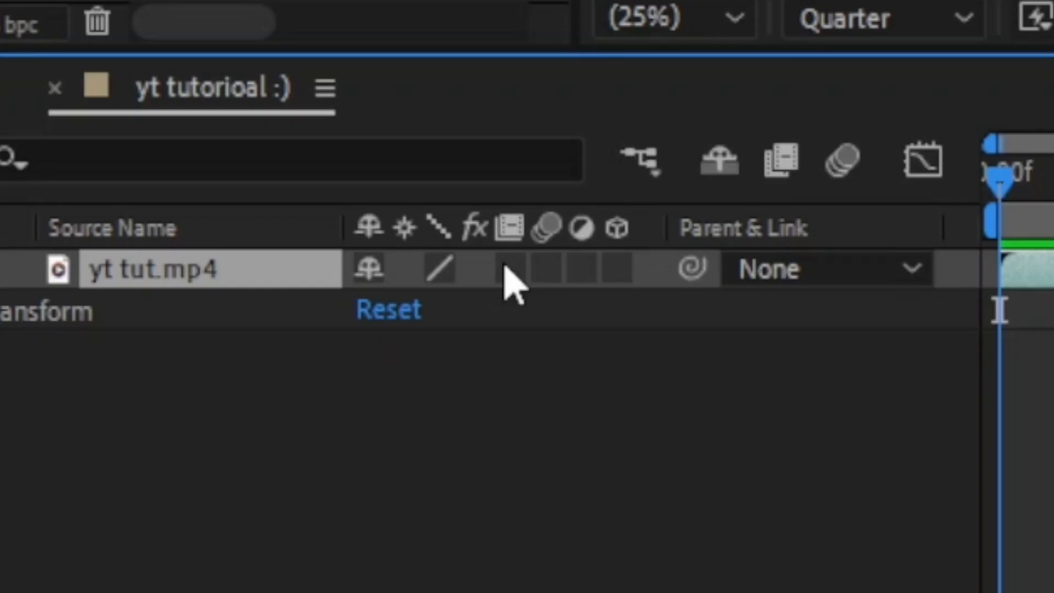
left_click(271, 431)
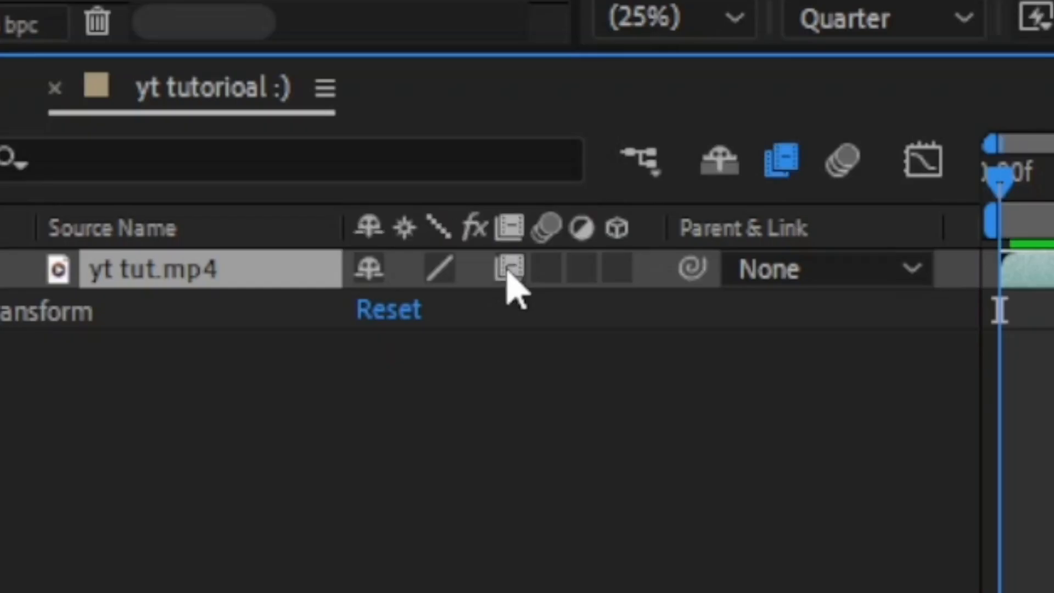
left_click(500, 270)
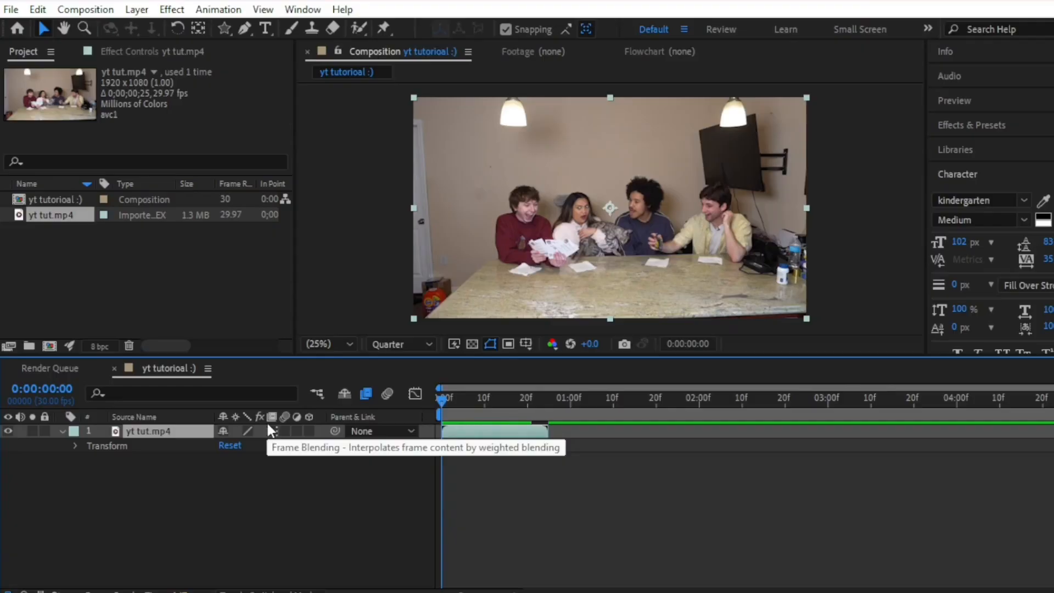
left_click(272, 431)
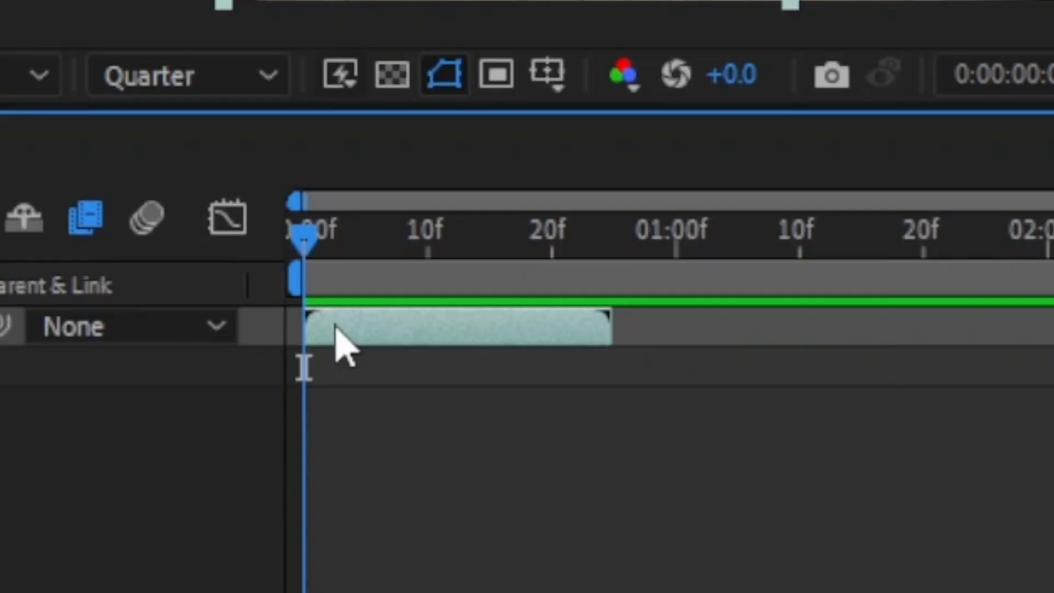
- Enable time remapping on the yt tut.mp4 layer
right_click(453, 432)
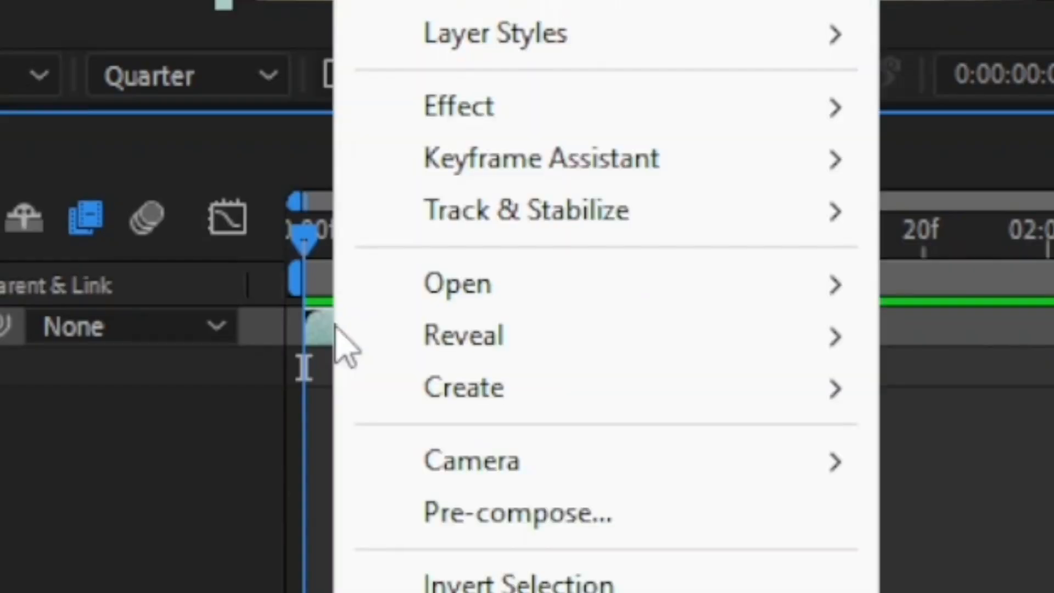
mouse_move(539, 250)
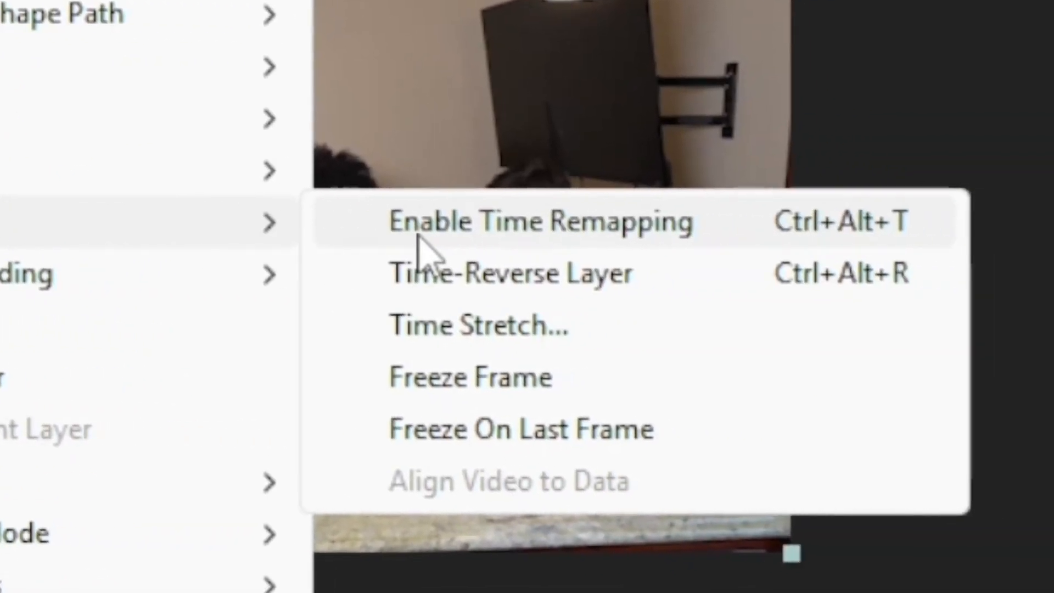
left_click(420, 244)
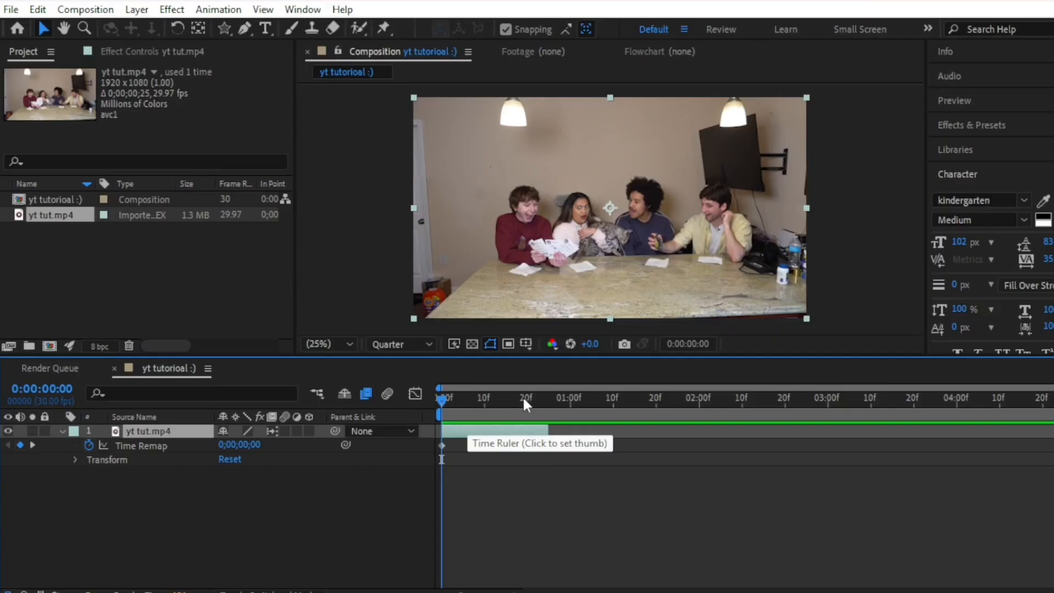
- Add a Time Remap keyframe at 0:00:00:18, and shift the middle keyframe to about 0:00:01:03 and the last to about 0:00:01:10
left_click(520, 401)
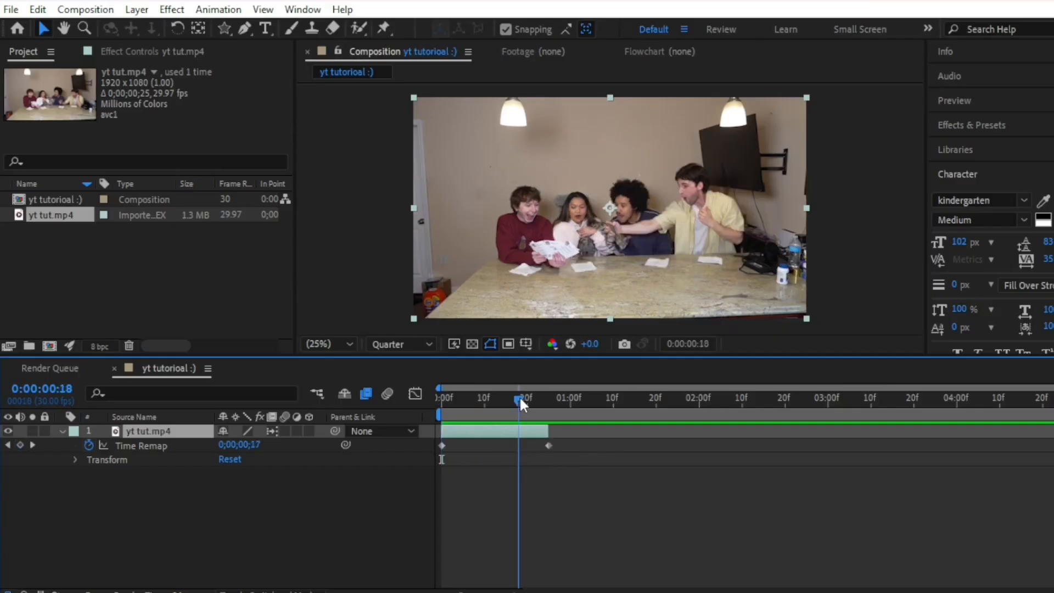
left_click_drag(520, 399, 522, 400)
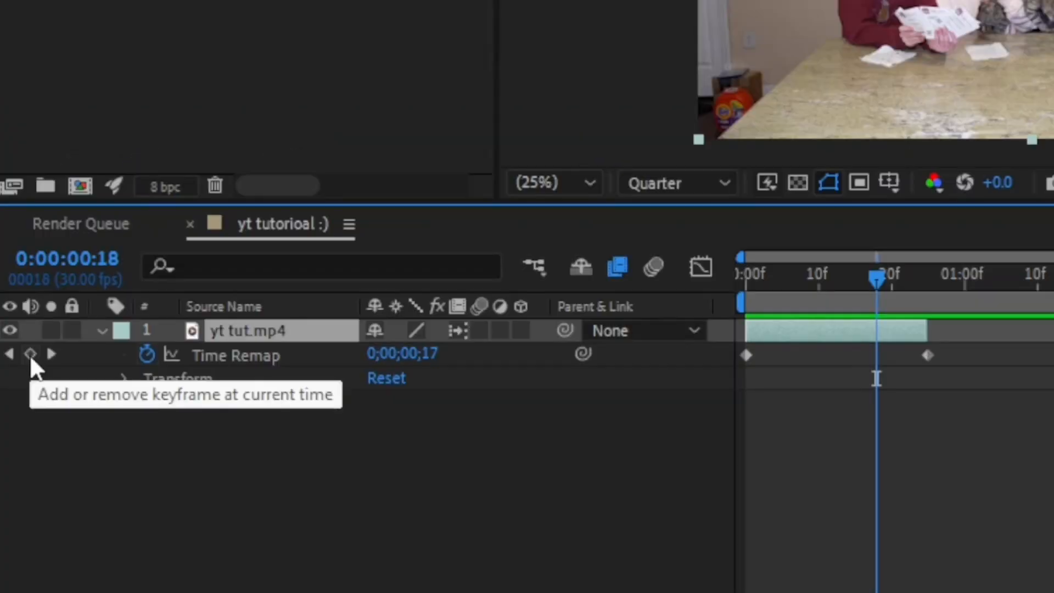
left_click(30, 354)
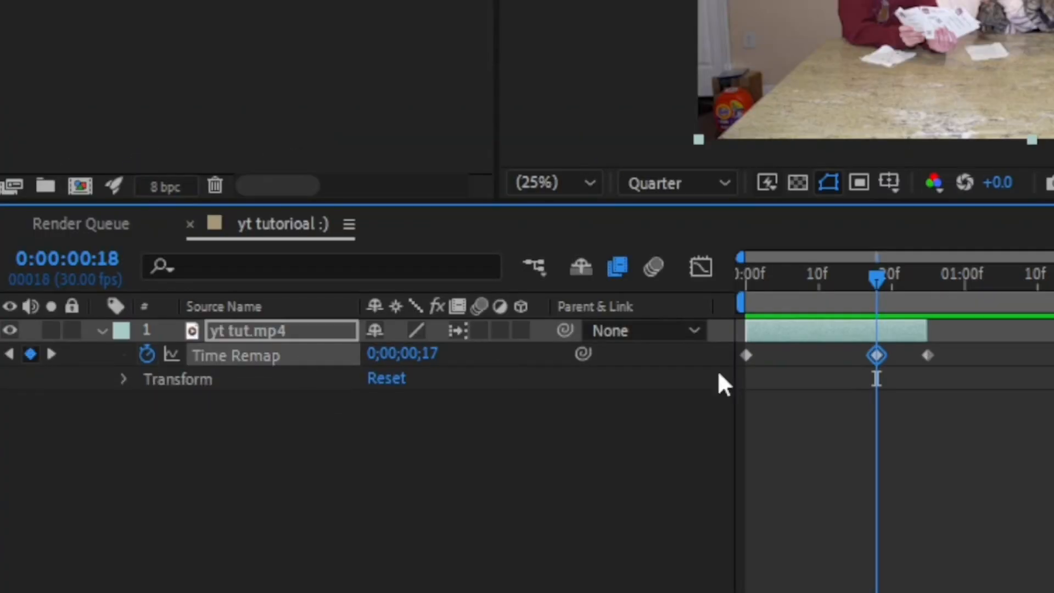
left_click_drag(583, 368, 771, 371)
left_click(584, 517)
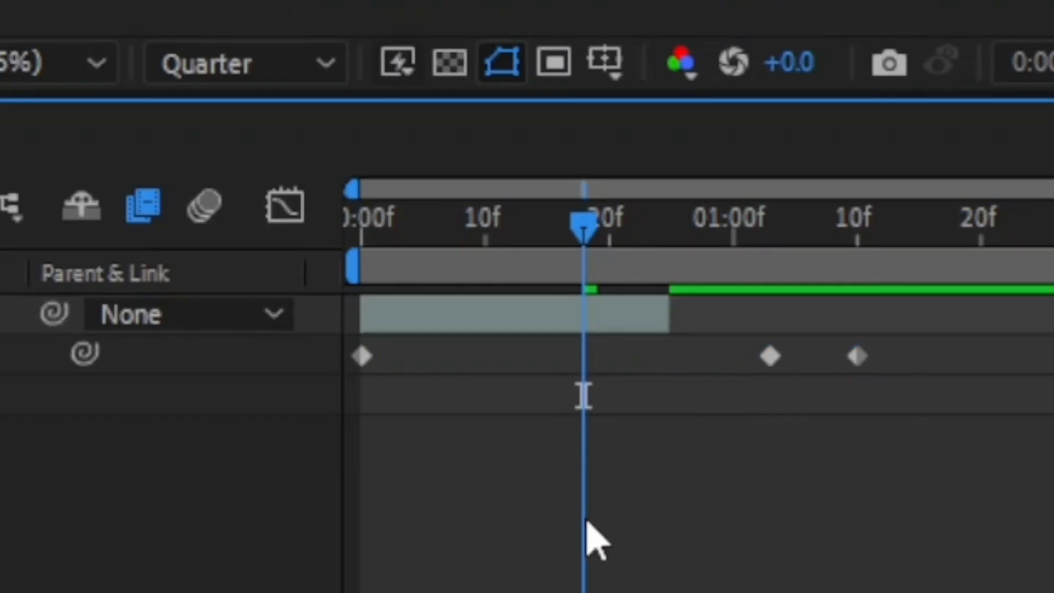
- Apply Easy Ease to the first two Time Remap keyframes
left_click_drag(803, 477, 297, 346)
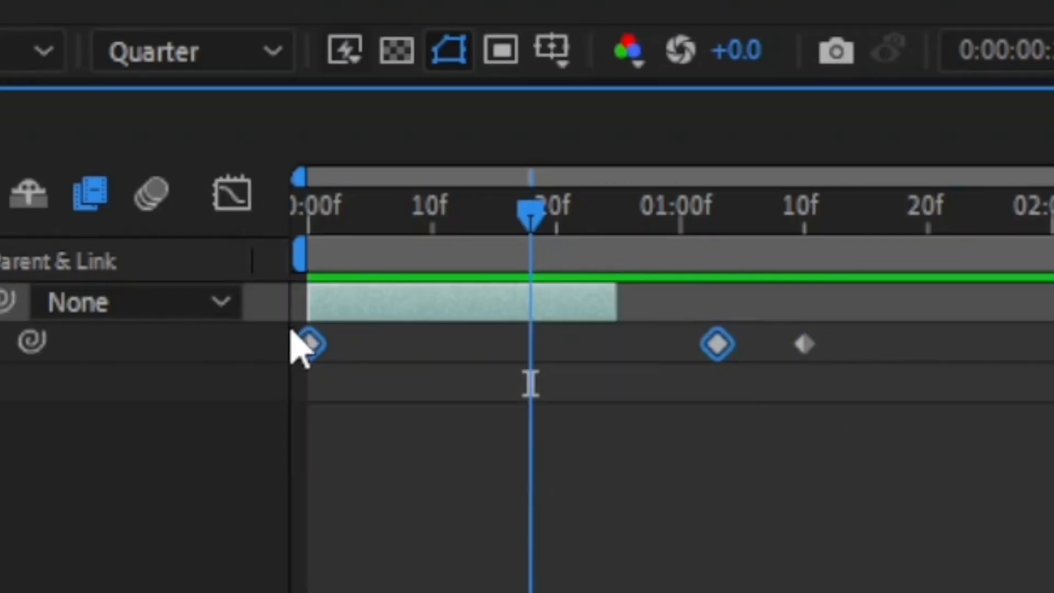
right_click(315, 347)
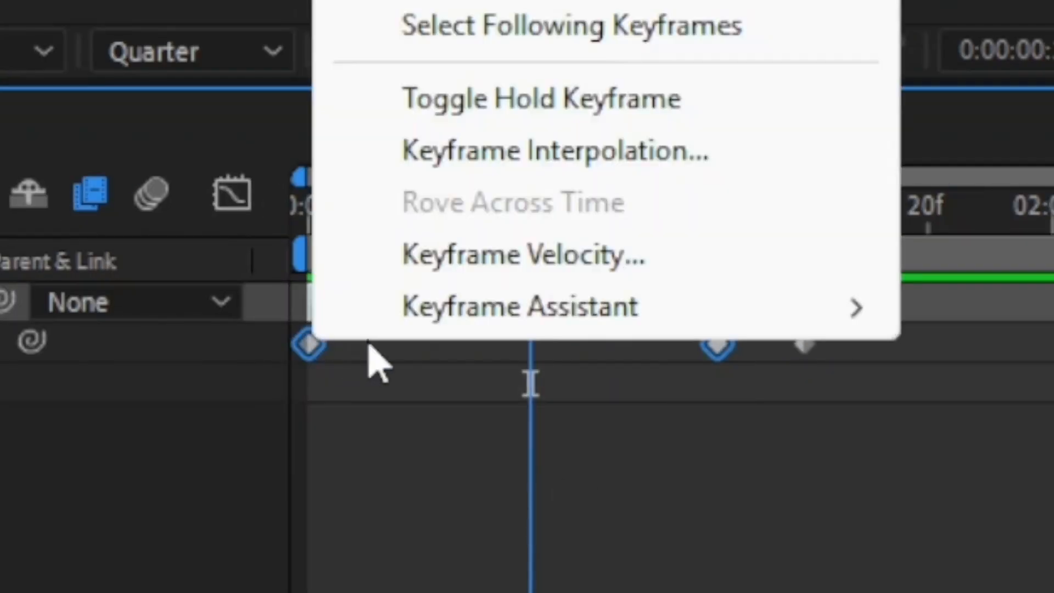
mouse_move(666, 313)
left_click(1041, 45)
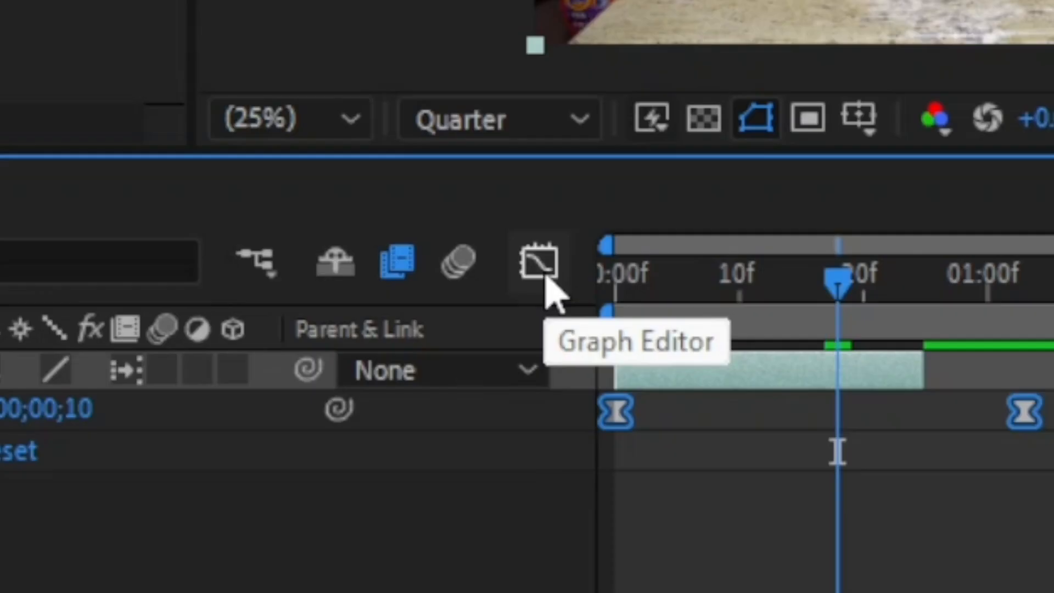
- Open the Graph Editor for the Time Remap keyframes and display the speed graph
left_click(539, 262)
left_click(1053, 592)
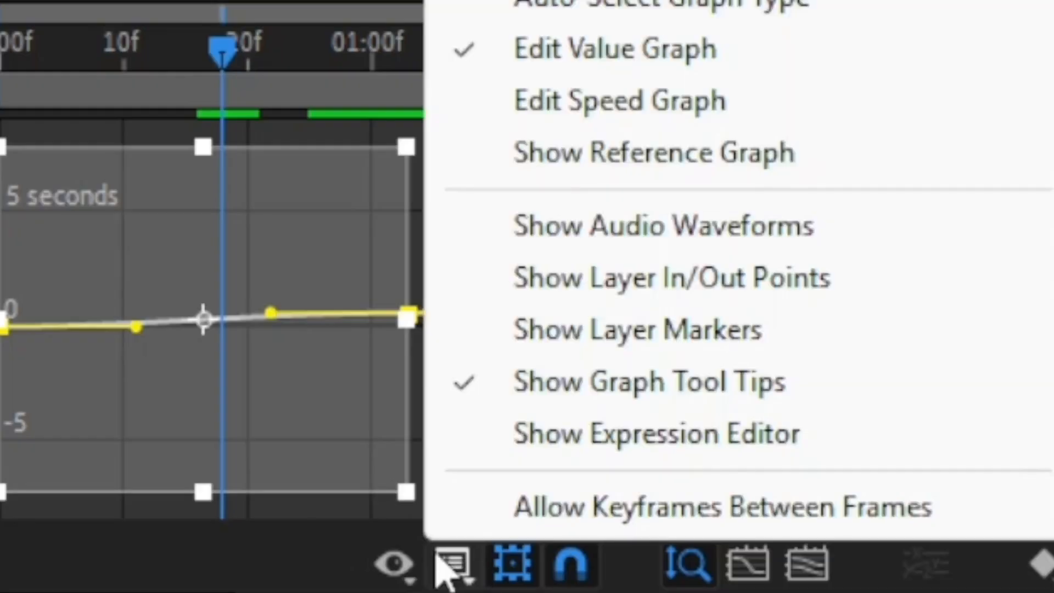
left_click(620, 50)
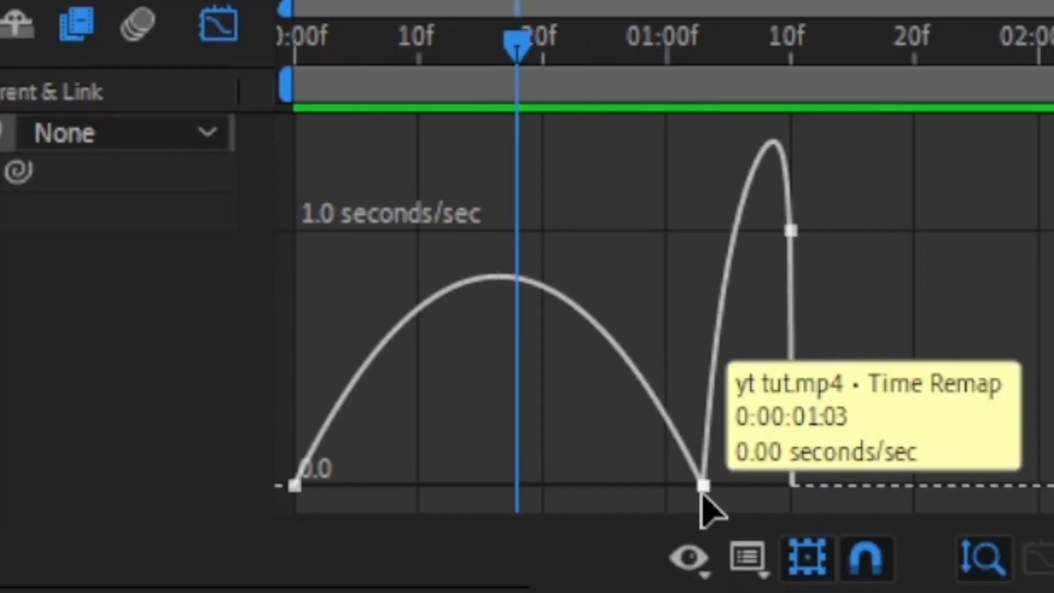
- Reshape the Time Remap speed curve by minimizing the first keyframe's outgoing influence and extending the second keyframe's incoming influence toward the start
left_click(404, 493)
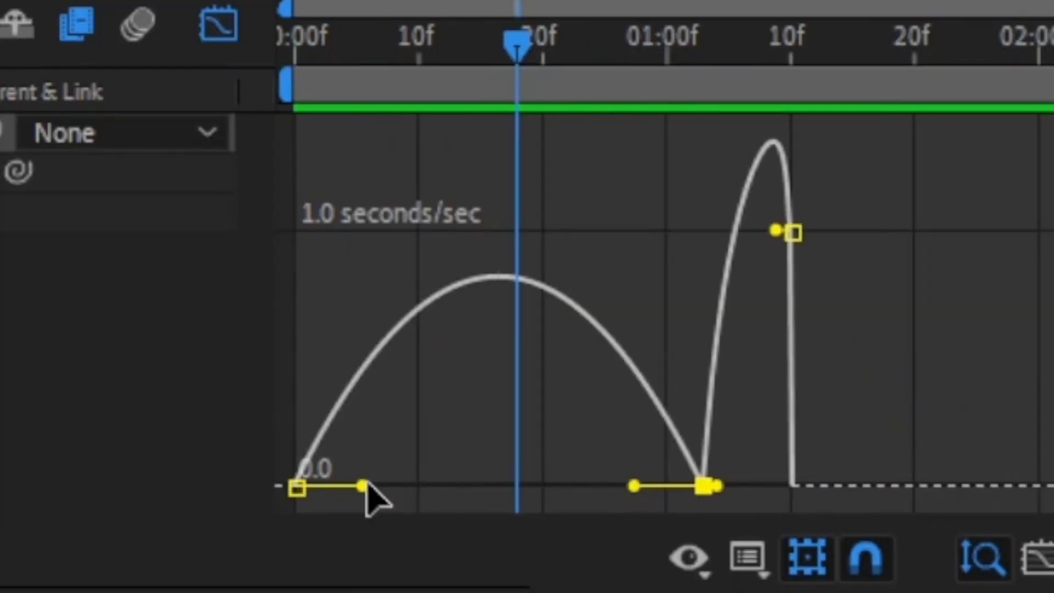
left_click_drag(361, 486, 273, 492)
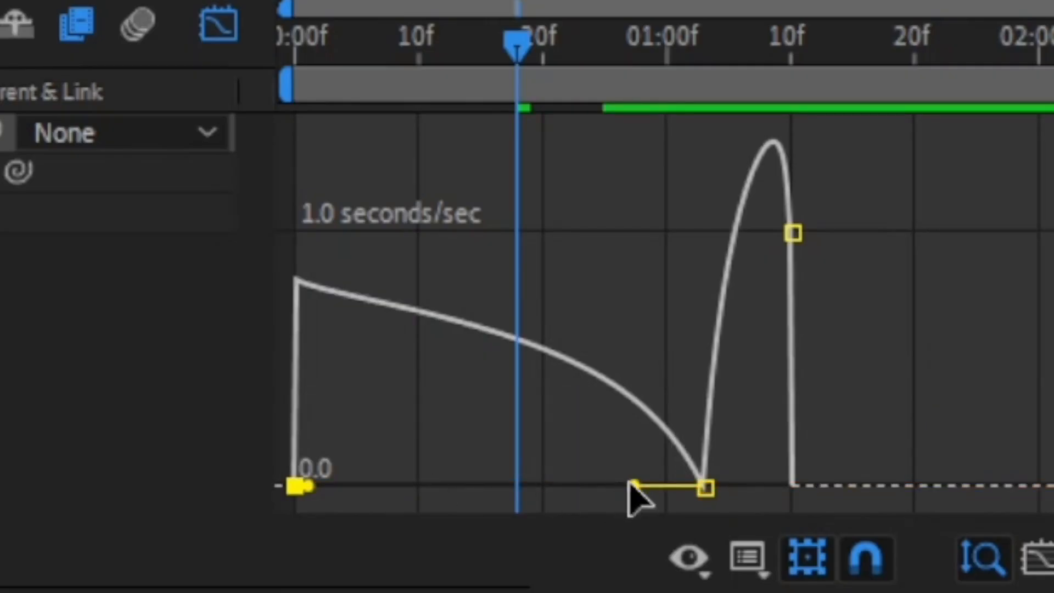
left_click_drag(632, 487, 522, 488)
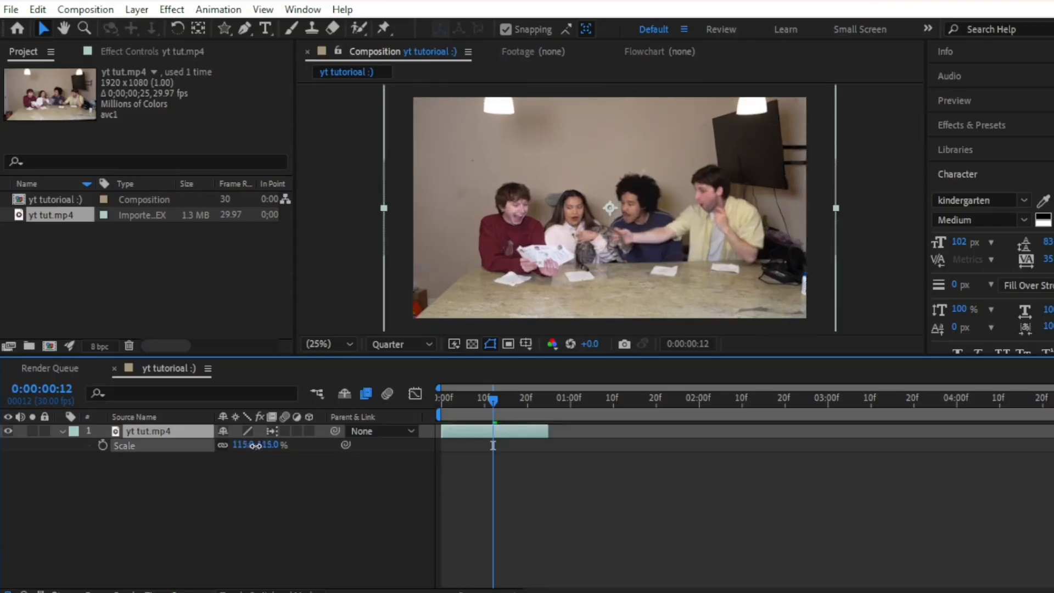
- Adjust the clip's scale and pre-compose it, moving all attributes into a new composition matched to the layer's time span
mouse_move(255, 446)
left_mouse_down()
mouse_move(268, 445)
mouse_move(236, 452)
left_mouse_up()
key("p")
left_click(476, 433)
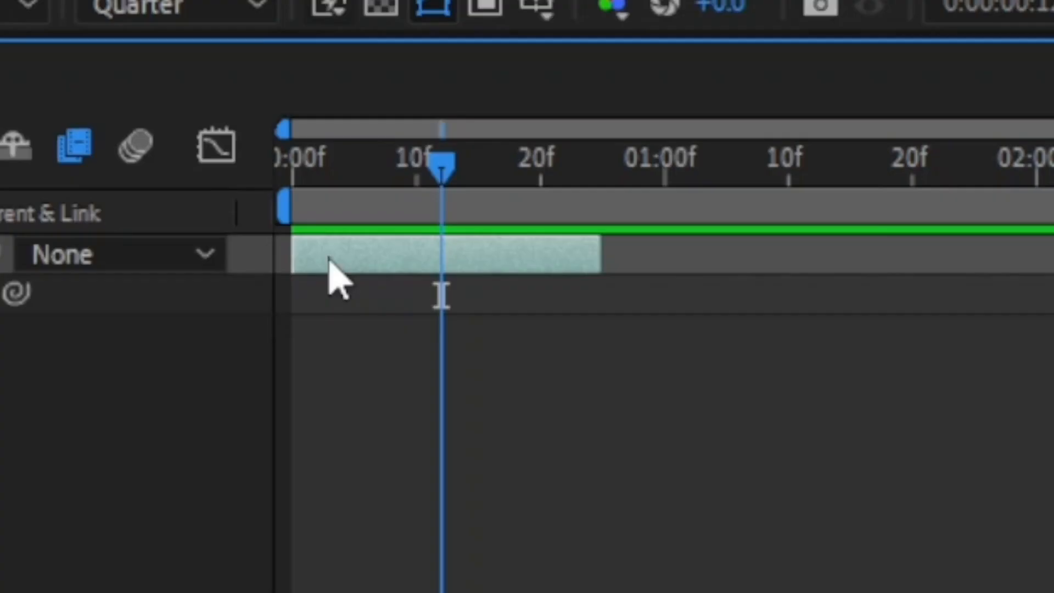
right_click(477, 433)
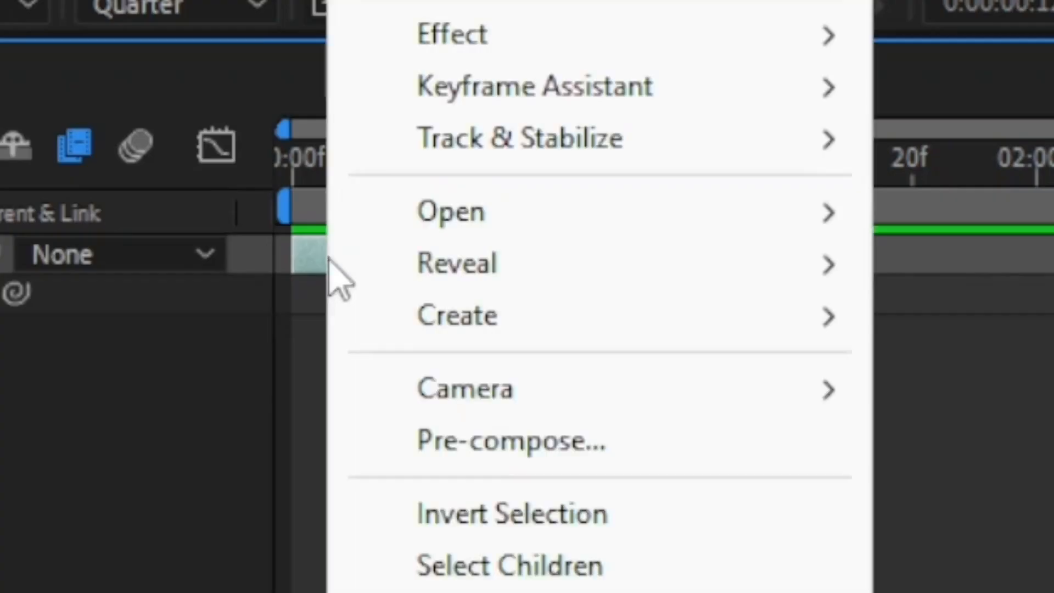
left_click(437, 454)
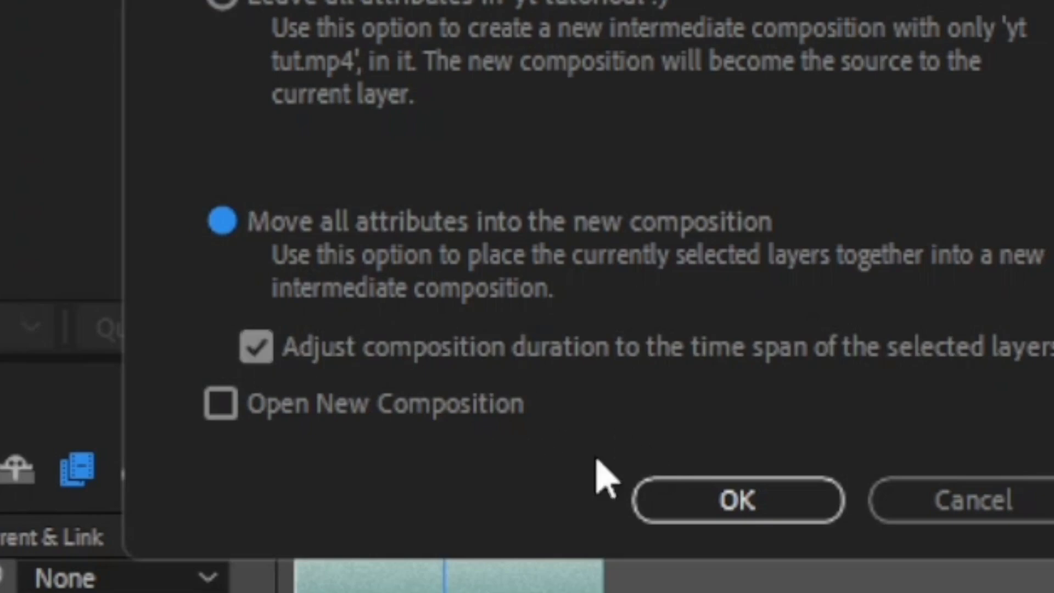
left_click(722, 515)
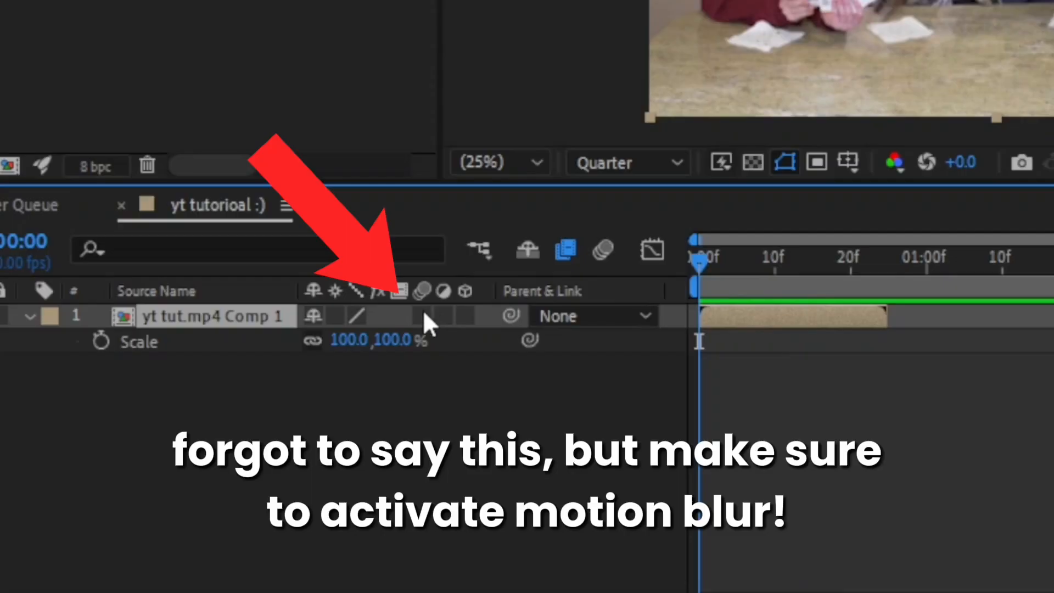
- Enable motion blur on the pre-composed layer and add a 100% Scale keyframe at 0:00:00:00
left_click(423, 315)
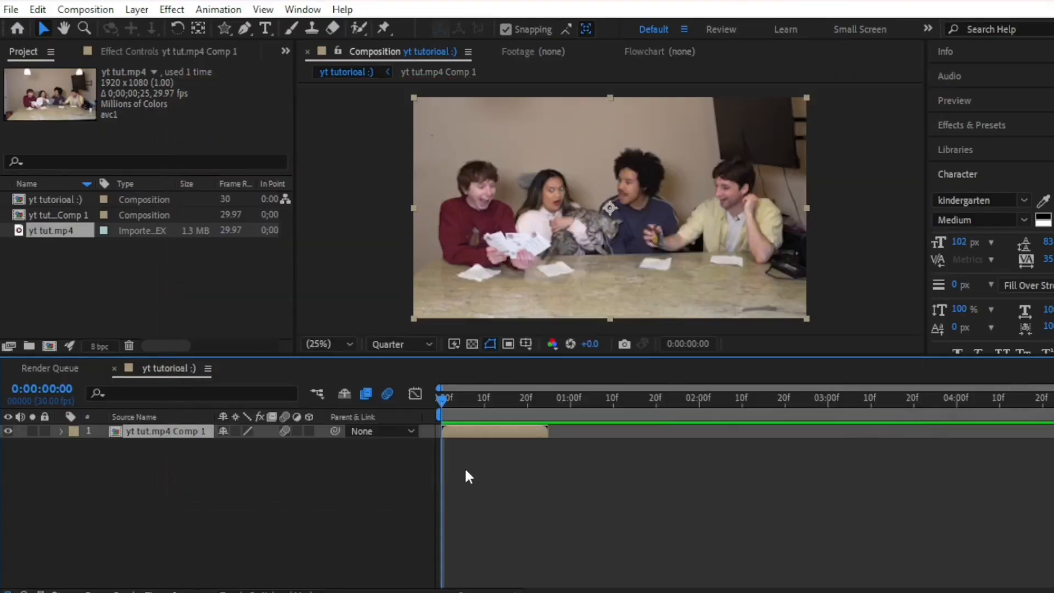
key("s")
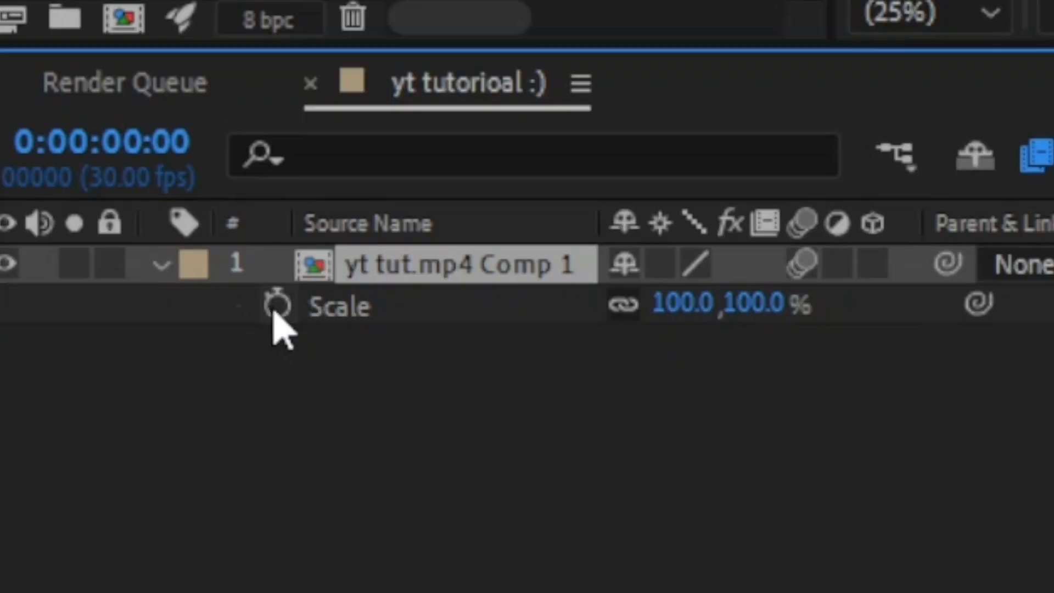
left_click(103, 444)
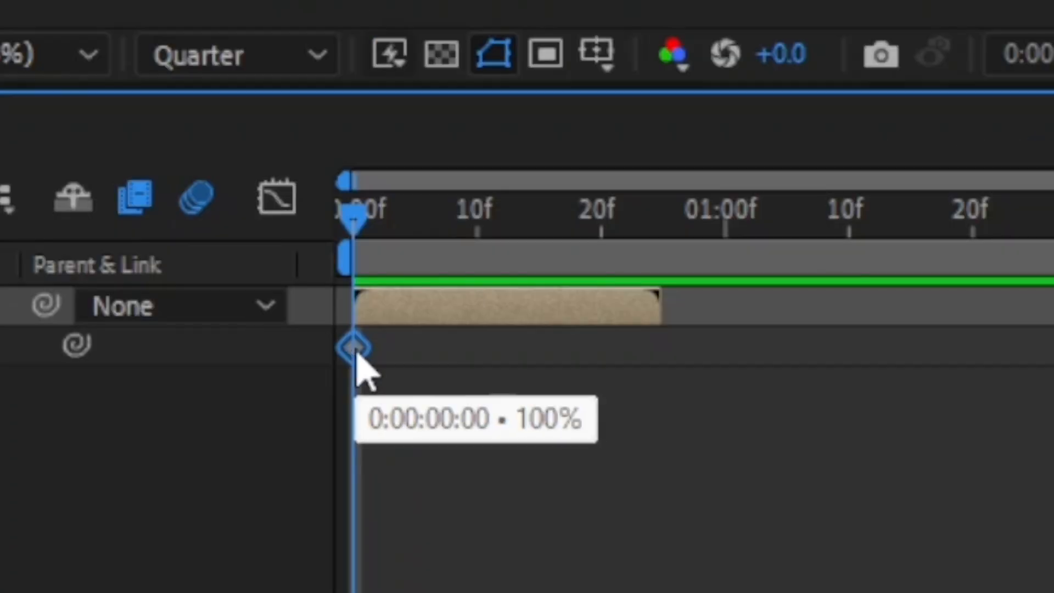
- Move the Scale keyframe to about frame 22 and set the scale at the composition's start to 50%
left_click_drag(353, 352, 636, 376)
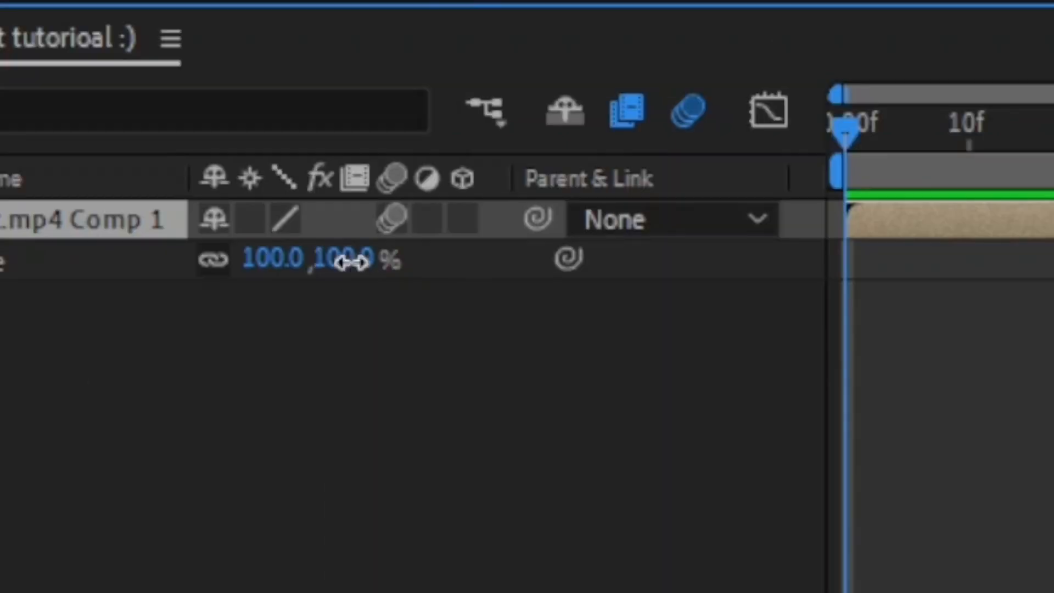
left_click(348, 259)
type("50")
key("Return")
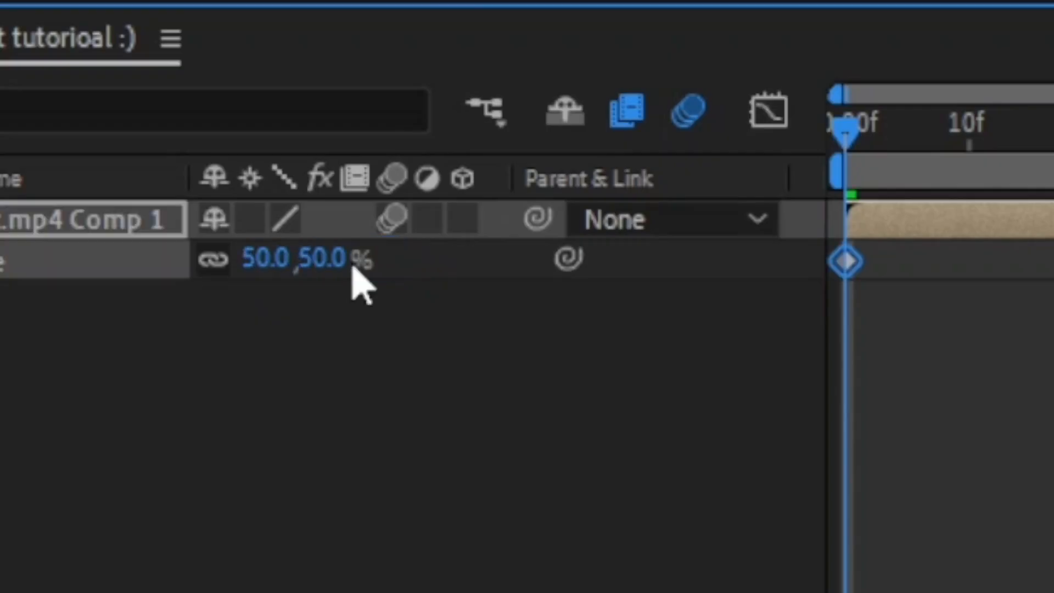
- Apply Easy Ease to both Scale keyframes of the pre-composed layer
left_click_drag(776, 390, 290, 326)
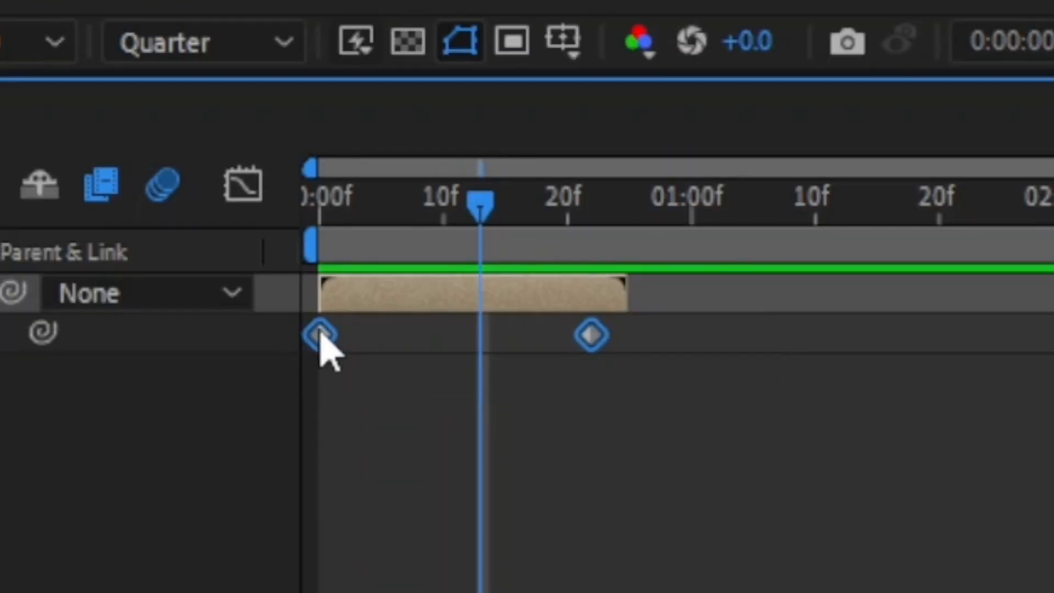
right_click(321, 334)
mouse_move(455, 296)
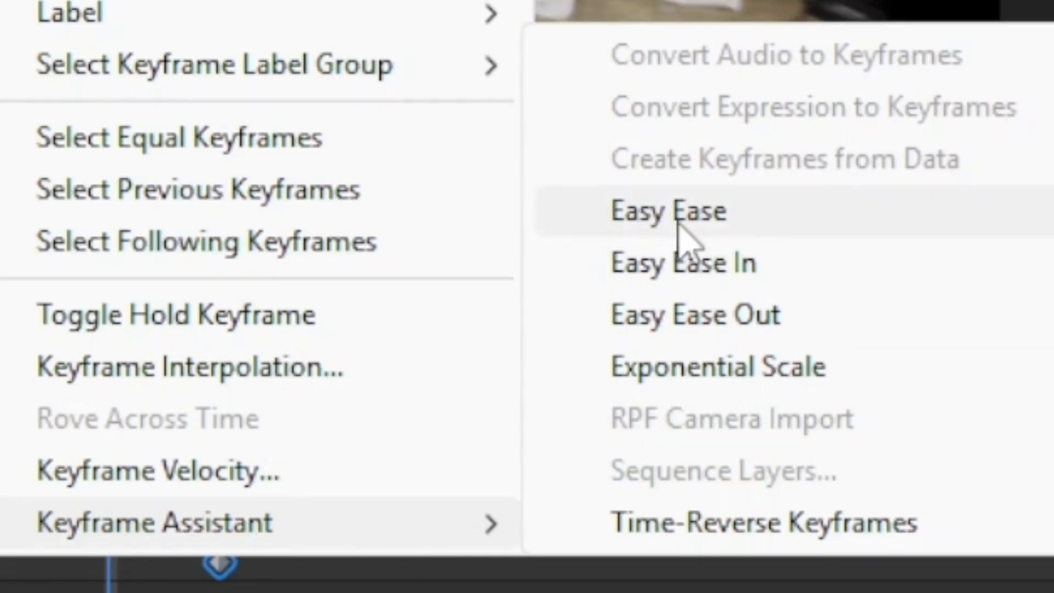
left_click(680, 236)
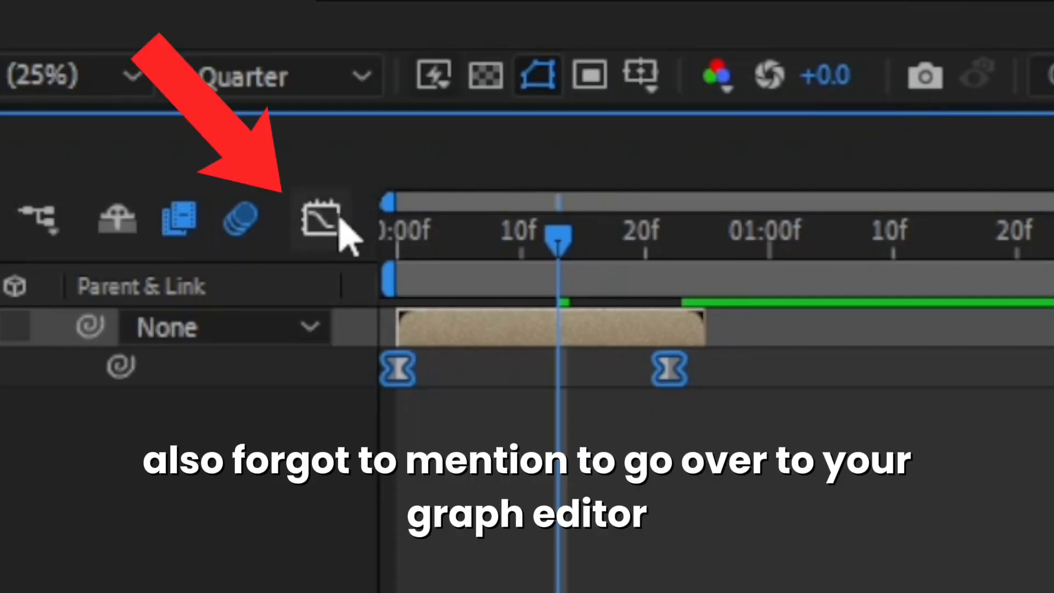
- Open the Graph Editor for the layer's Scale property and switch it to the value graph
left_click(333, 226)
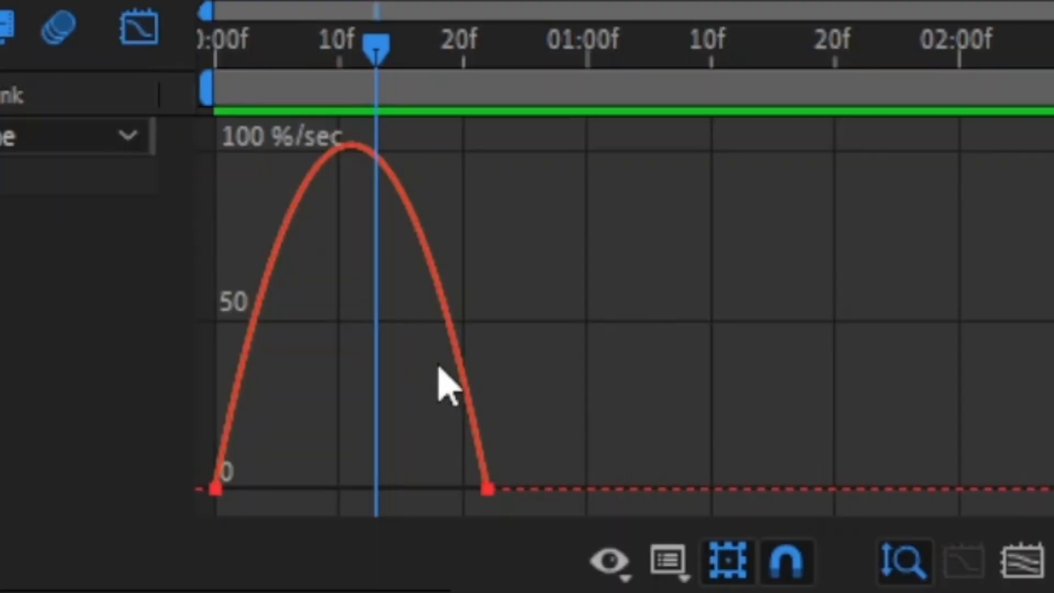
left_click(668, 563)
left_click(790, 52)
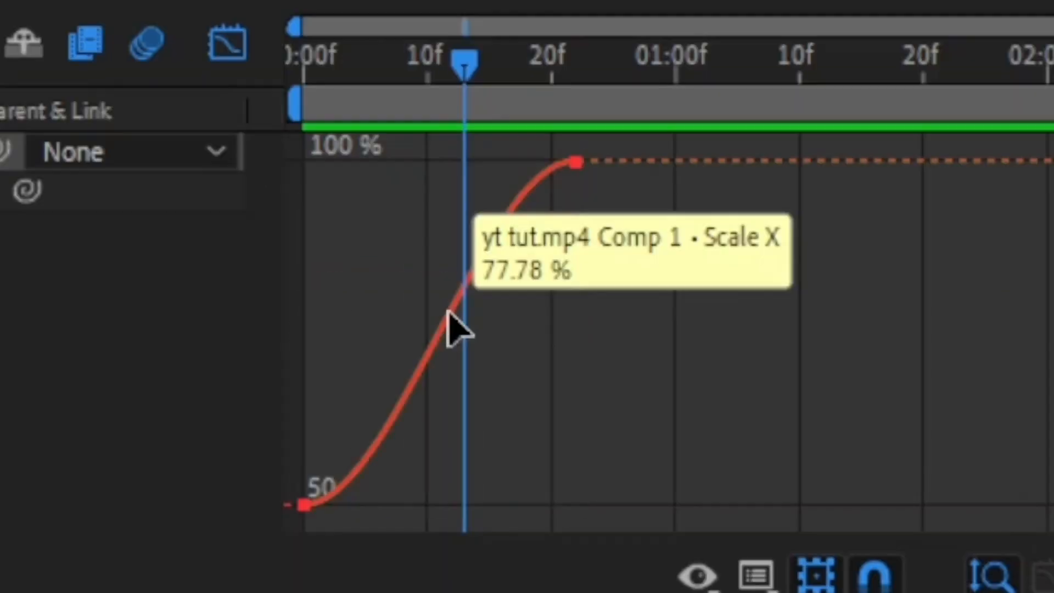
- Reshape the Scale value curve to rise steeply at the start and level off gradually, and preview the zoom
left_click(131, 435)
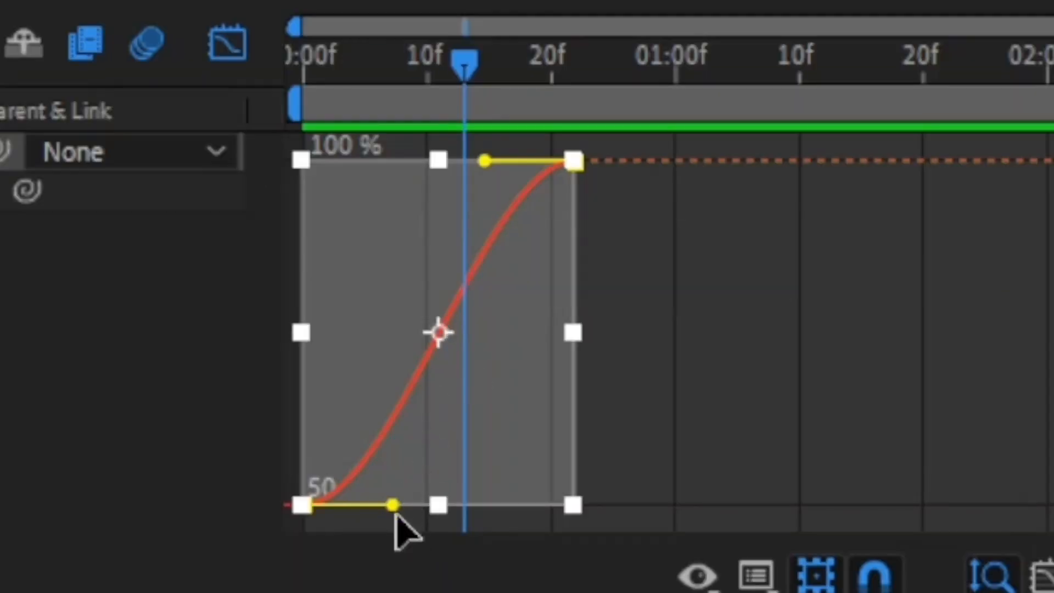
left_click_drag(392, 506, 309, 193)
left_click_drag(482, 161, 368, 187)
left_click(228, 42)
key("space")
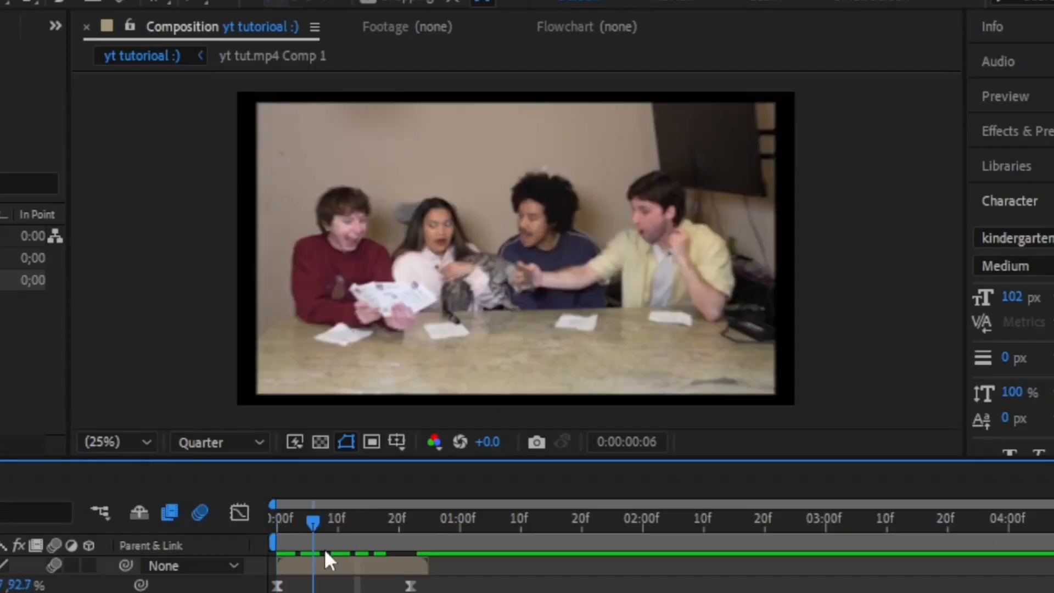
left_click_drag(324, 551, 291, 551)
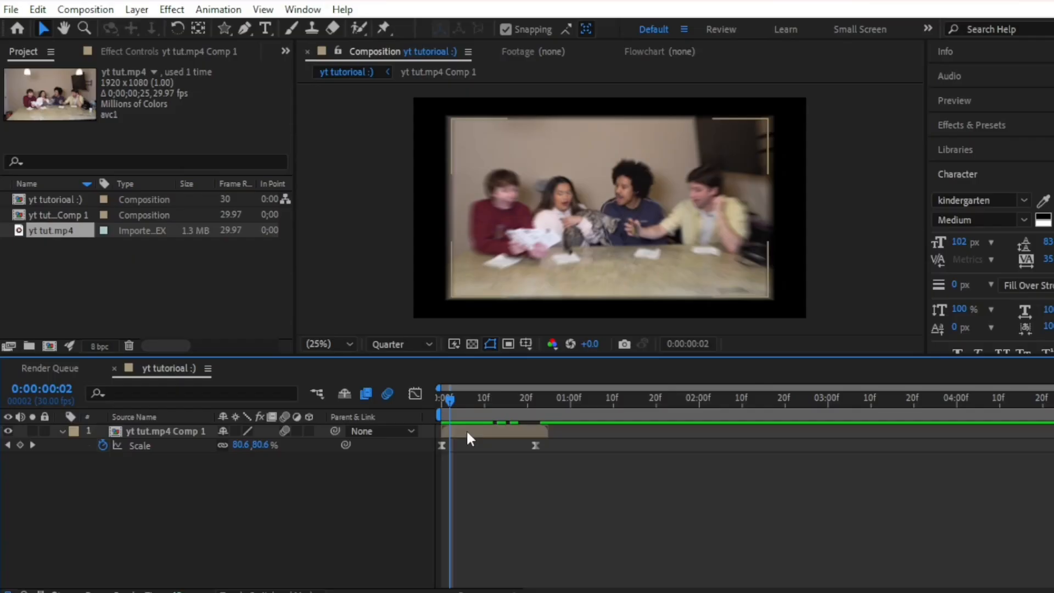
- Find the Motion Tile effect and apply it to the pre-composed layer
left_click(467, 433)
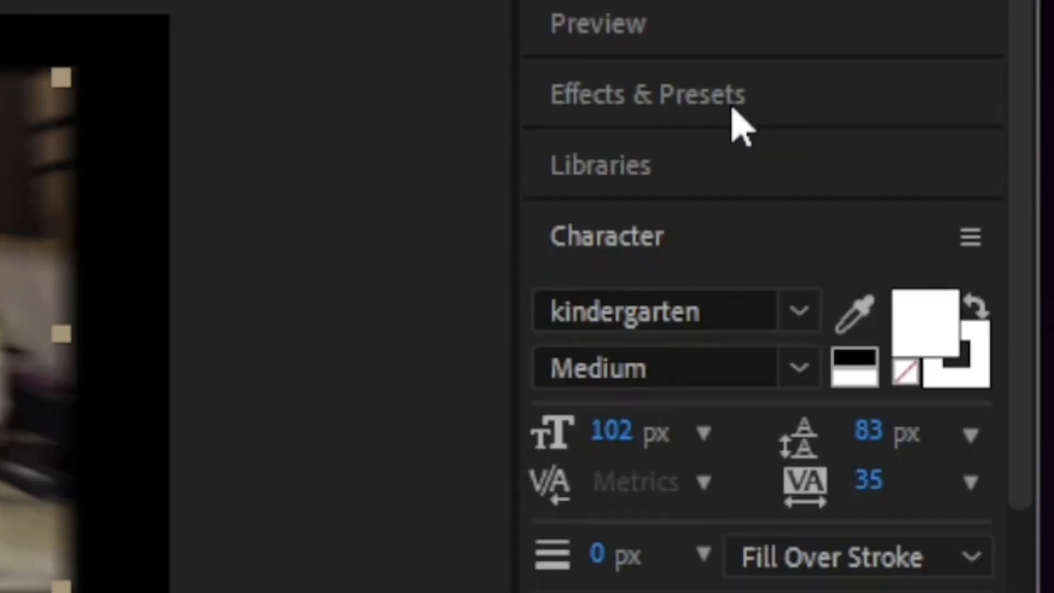
left_click(1000, 129)
left_click(740, 129)
left_click(694, 156)
type("motion tile")
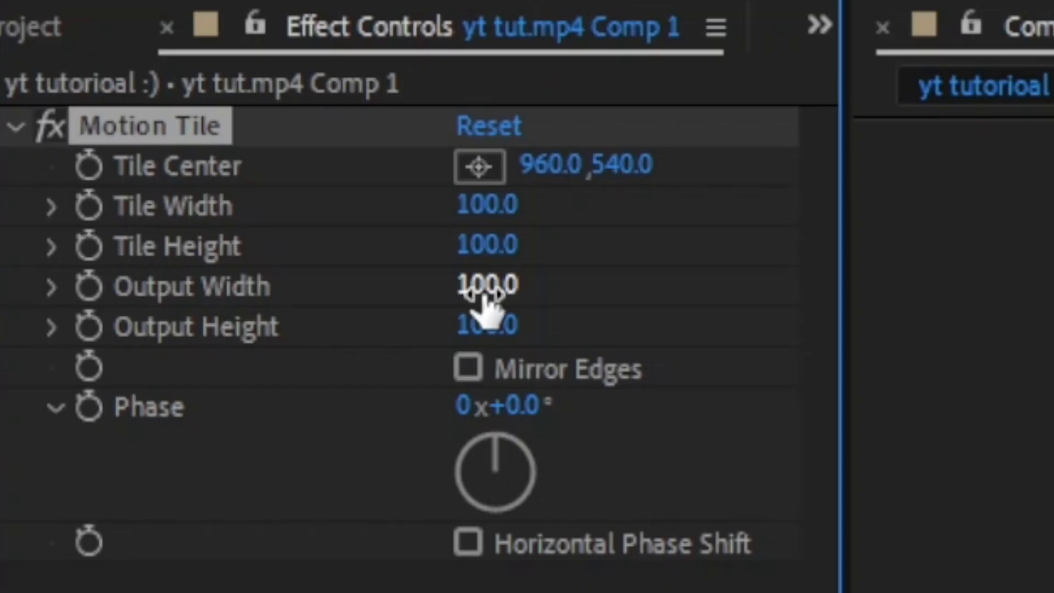
- Set Motion Tile's Output Width and Output Height to 300 and return to the composition's start
left_click(486, 287)
type("300")
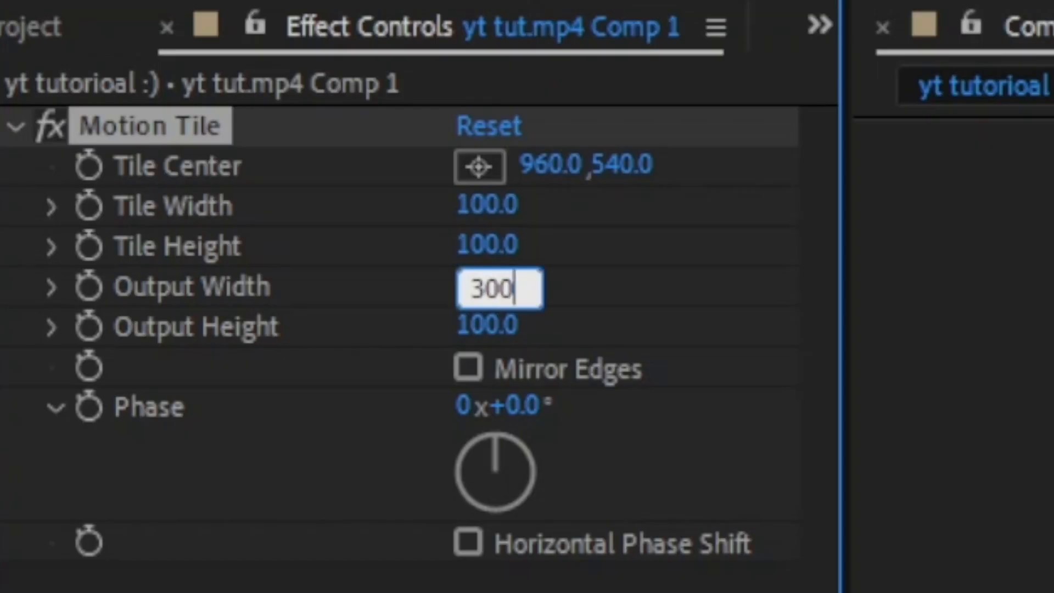
key("Tab")
type("300")
key("Return")
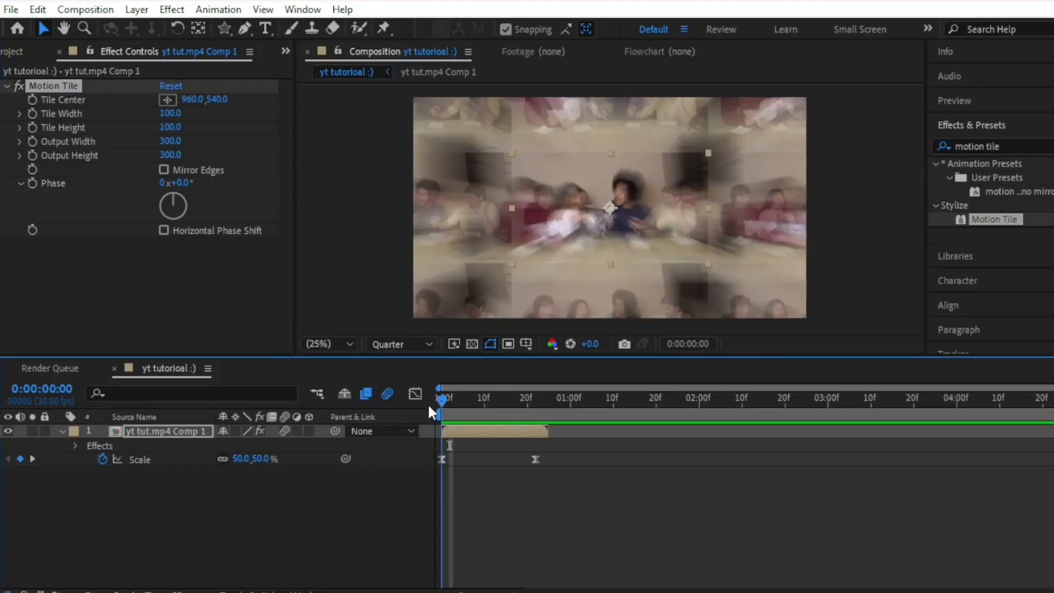
mouse_move(439, 403)
left_mouse_down()
mouse_move(463, 403)
mouse_move(430, 403)
left_mouse_up()
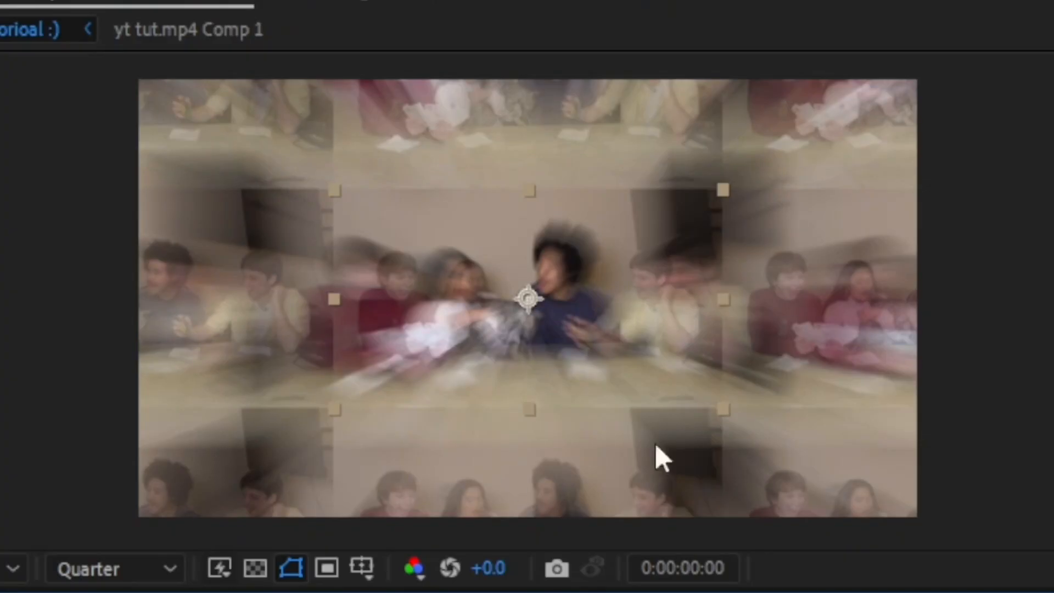
- Try Mirror Edges on the Motion Tile effect, undo it, and preview the animation
left_click(262, 222)
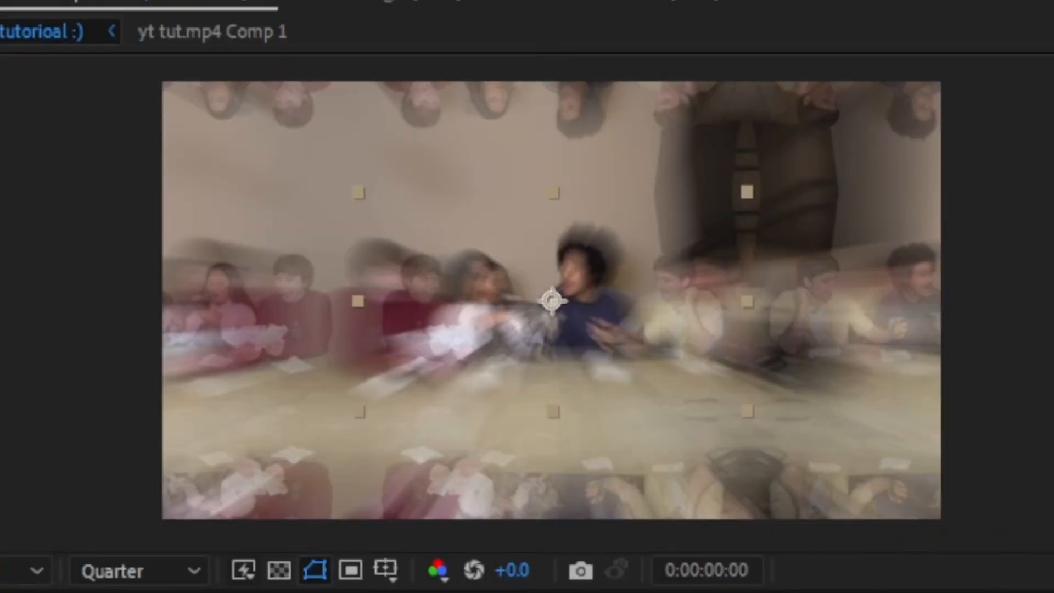
key("ctrl+z")
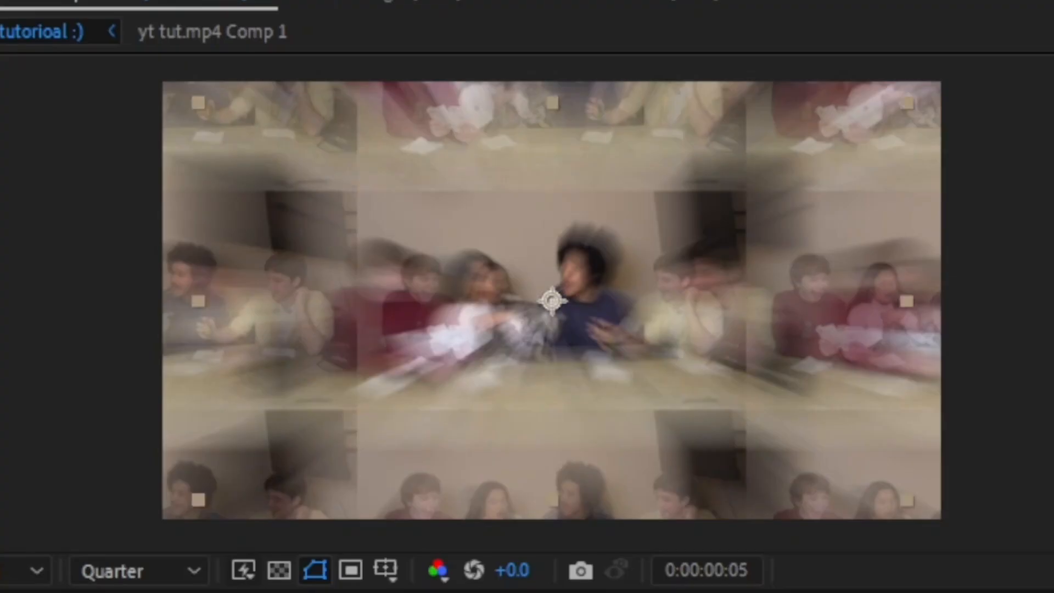
key("space")
key("space")
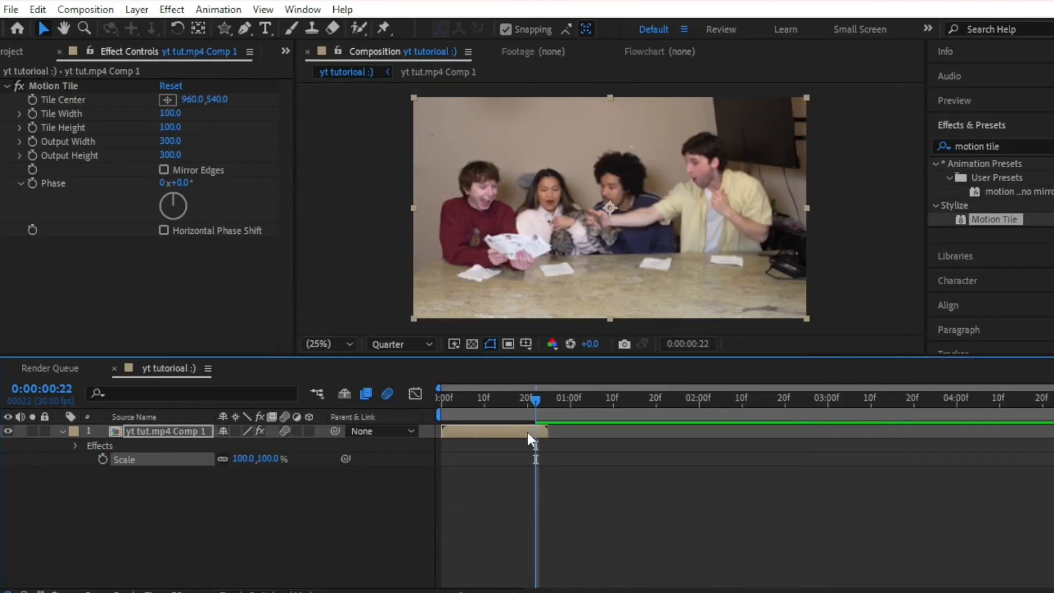
- Add a 0° Rotation keyframe at frame 22 and set the layer's Rotation at the composition's start to -90°
key("r")
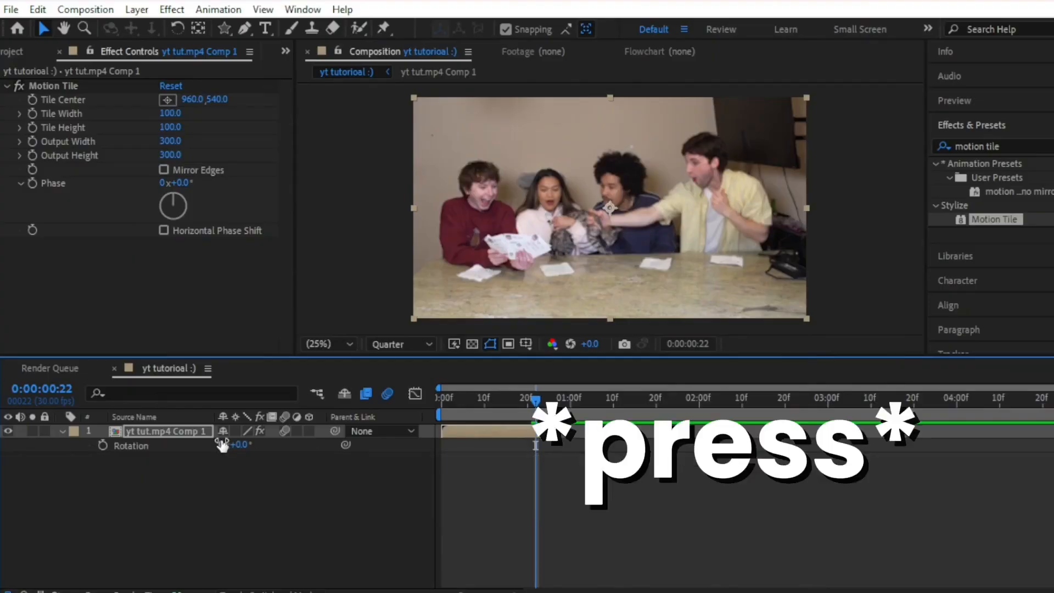
left_click(102, 445)
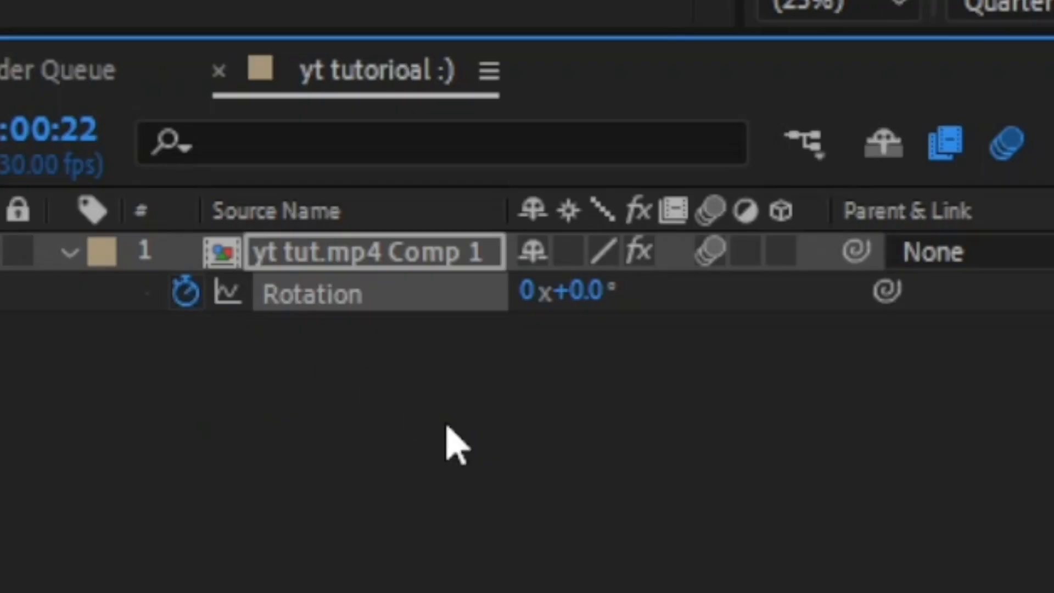
left_click_drag(631, 204, 329, 211)
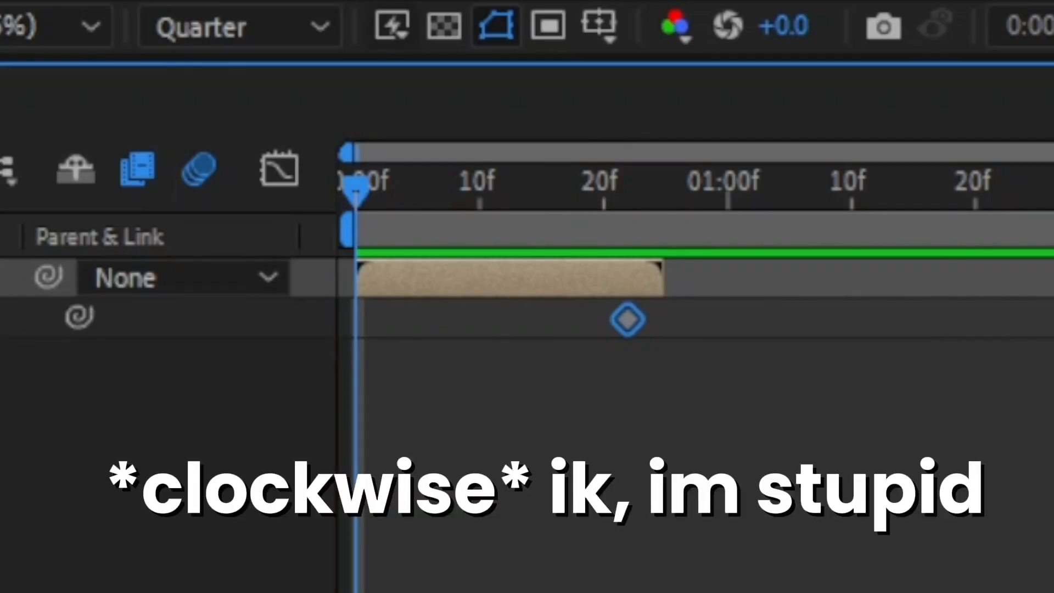
type("-")
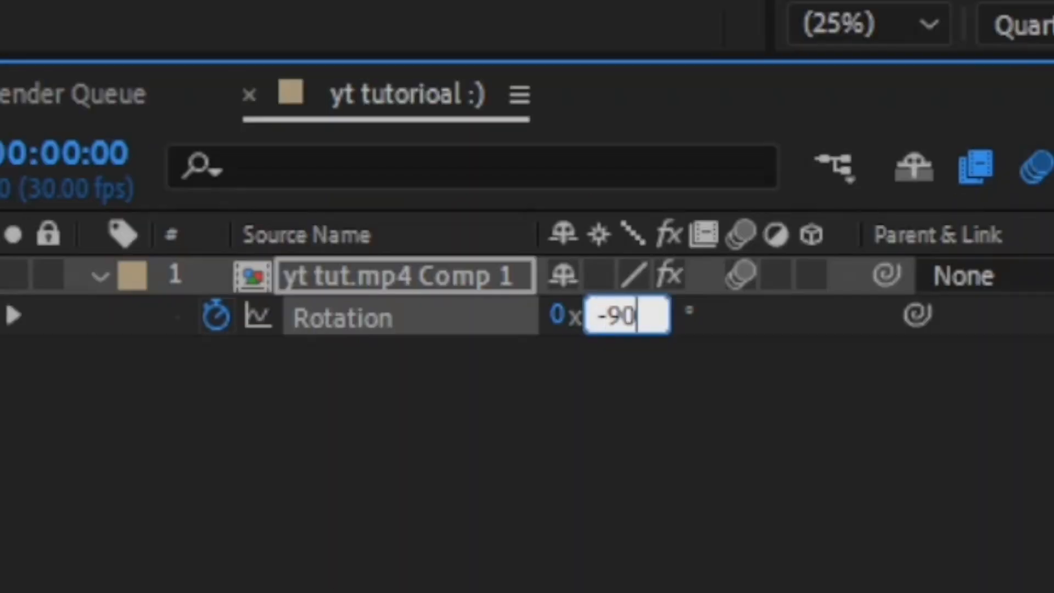
key("Return")
- Apply Easy Ease to both Rotation keyframes of the pre-composed layer
left_click_drag(834, 378, 338, 324)
right_click(362, 325)
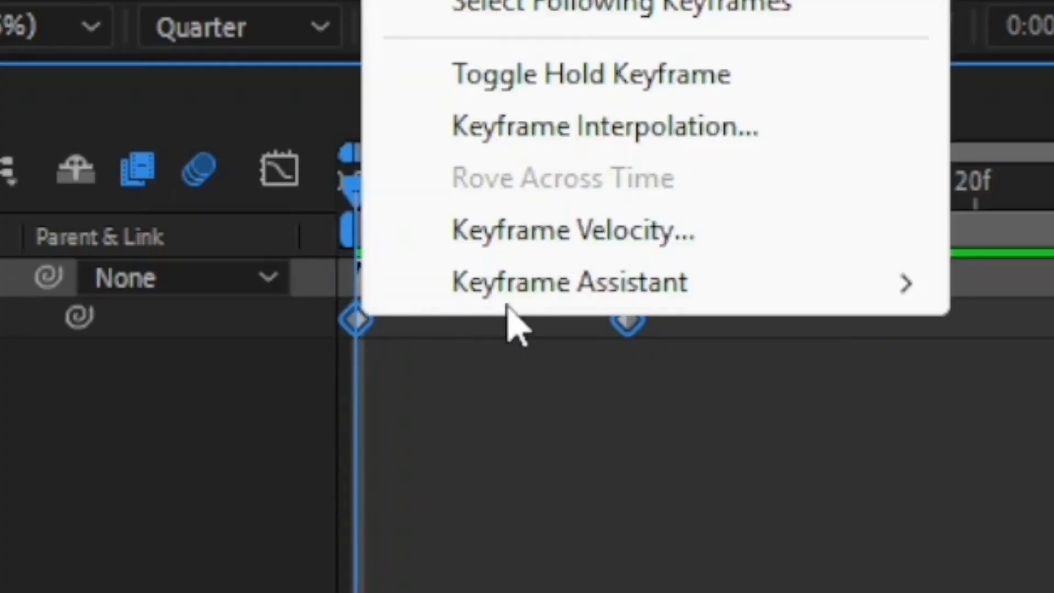
mouse_move(538, 288)
left_click(533, 177)
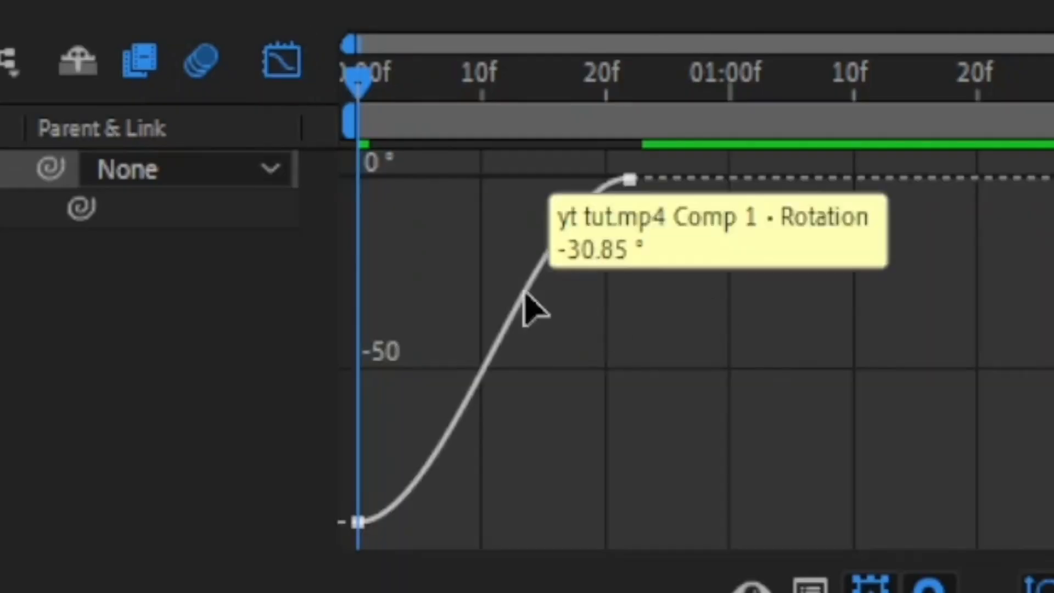
- Reshape the Rotation value curve to rise steeply at the start and level off gradually, and preview the spin
left_click(525, 291)
left_click_drag(447, 522, 371, 203)
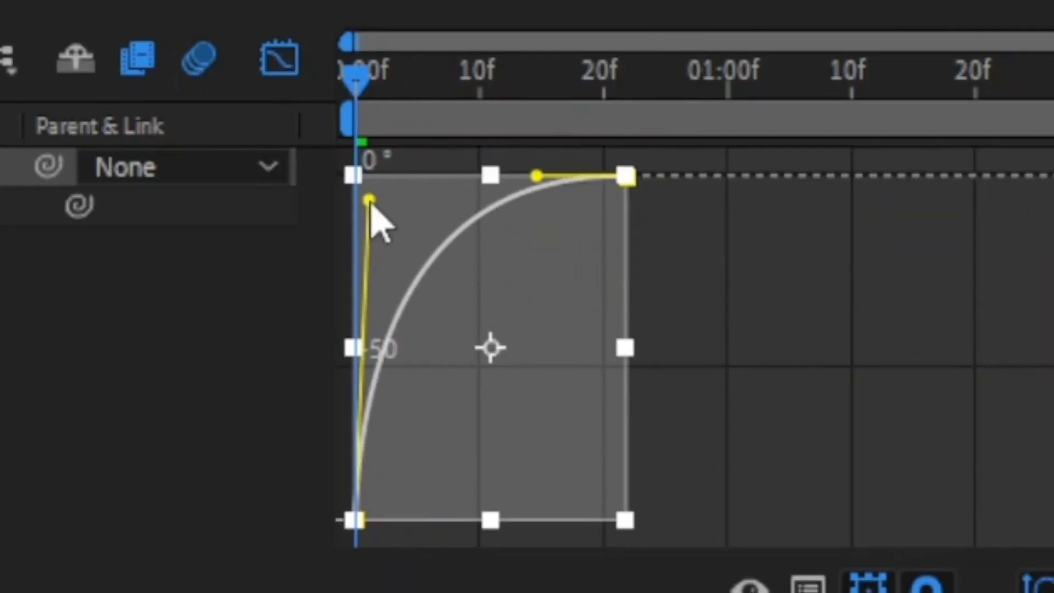
left_click_drag(537, 176, 449, 194)
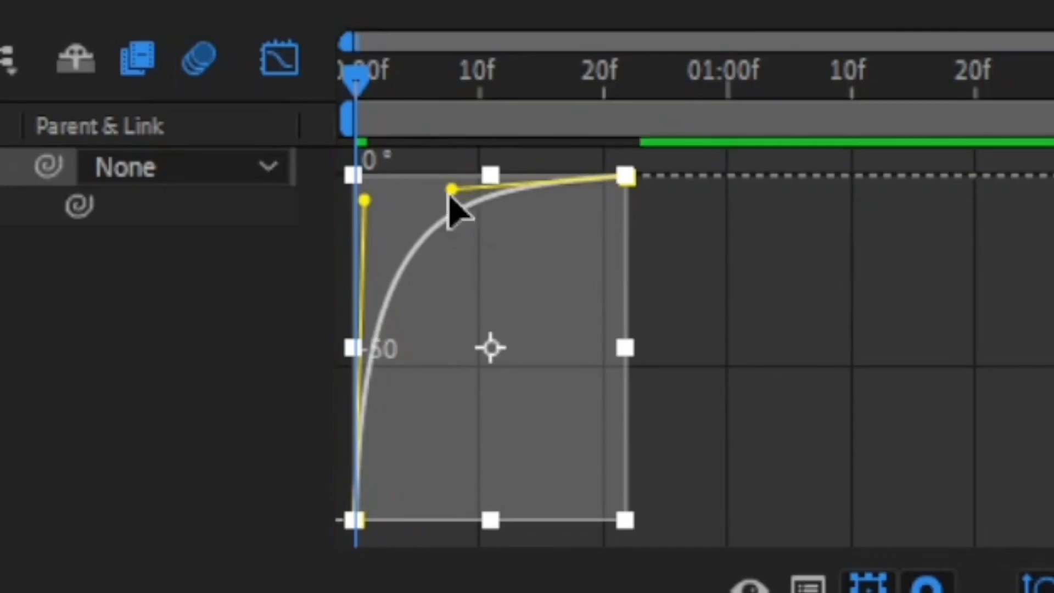
left_click(278, 61)
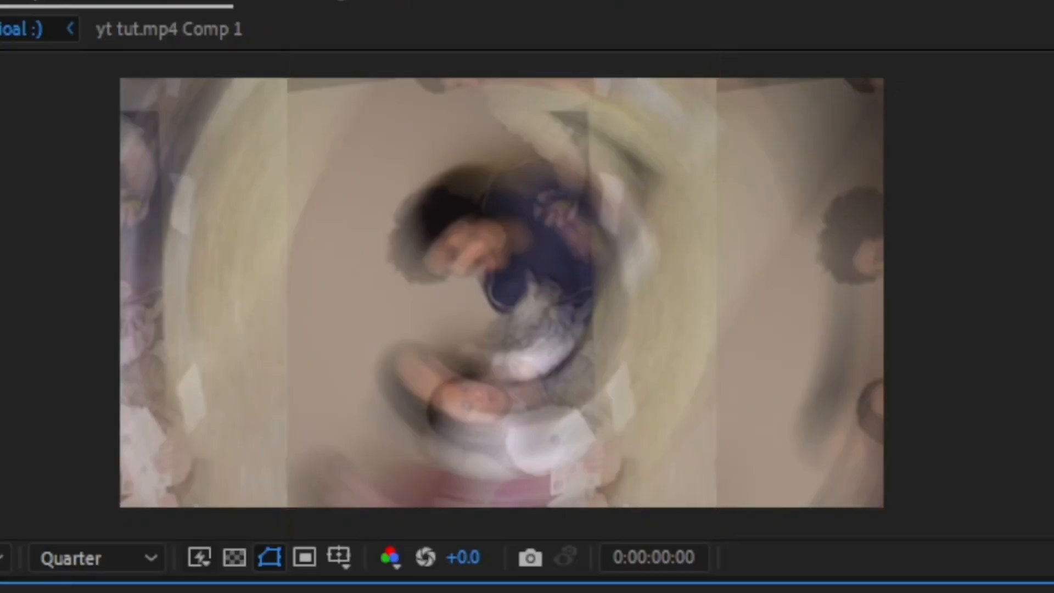
key("space")
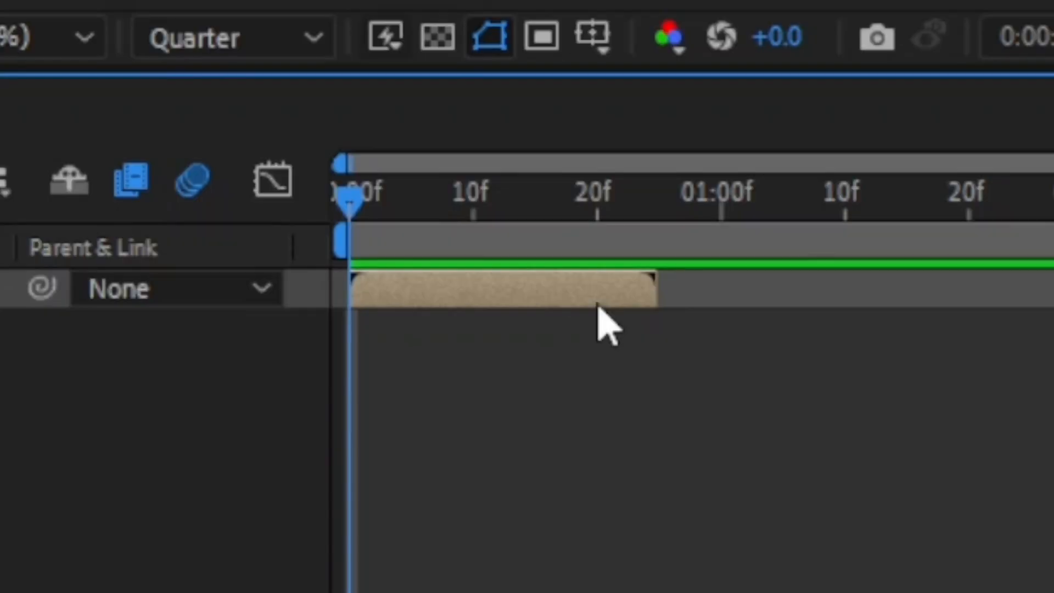
- Reveal the pre-composed layer's Position property and separate it into X and Y dimensions
key("p")
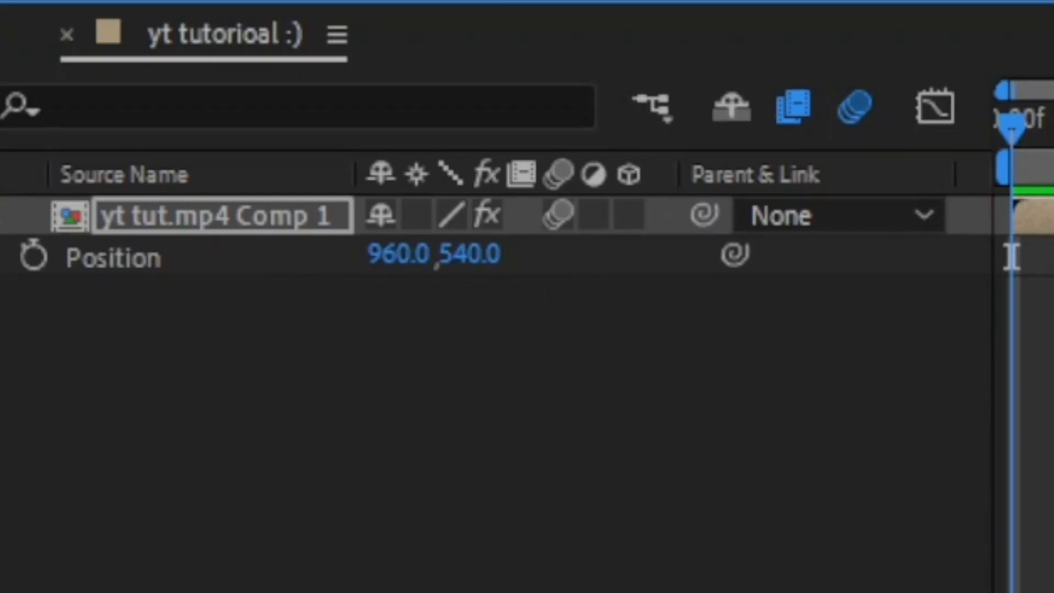
left_click(176, 349)
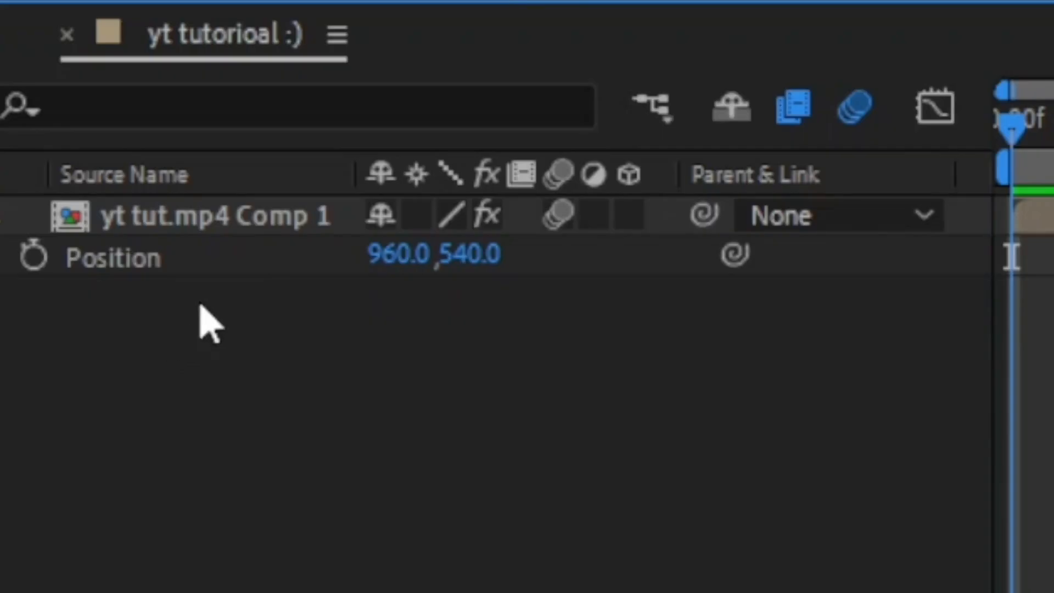
right_click(109, 262)
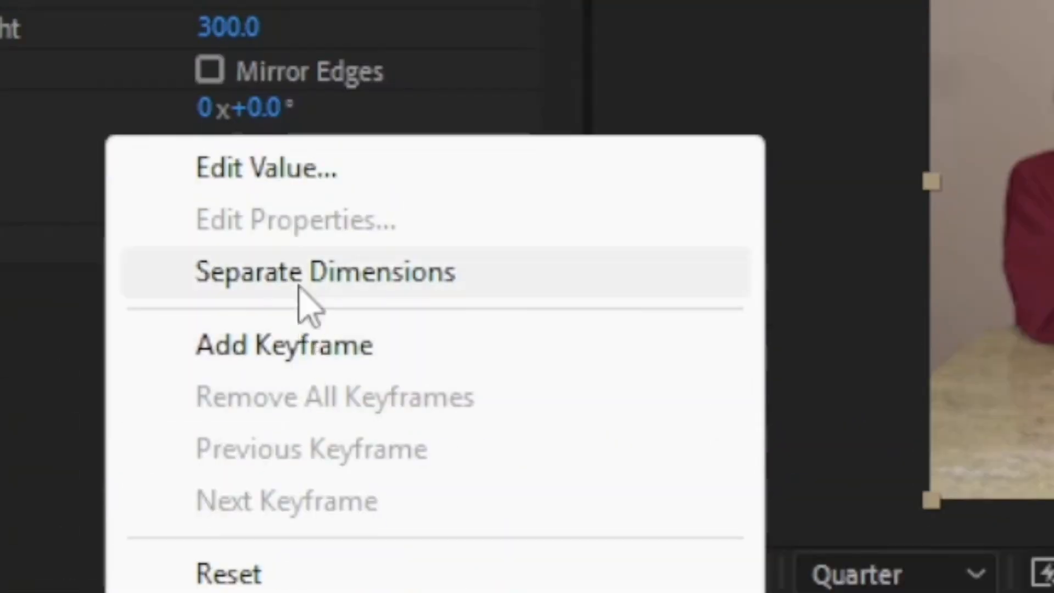
left_click(302, 288)
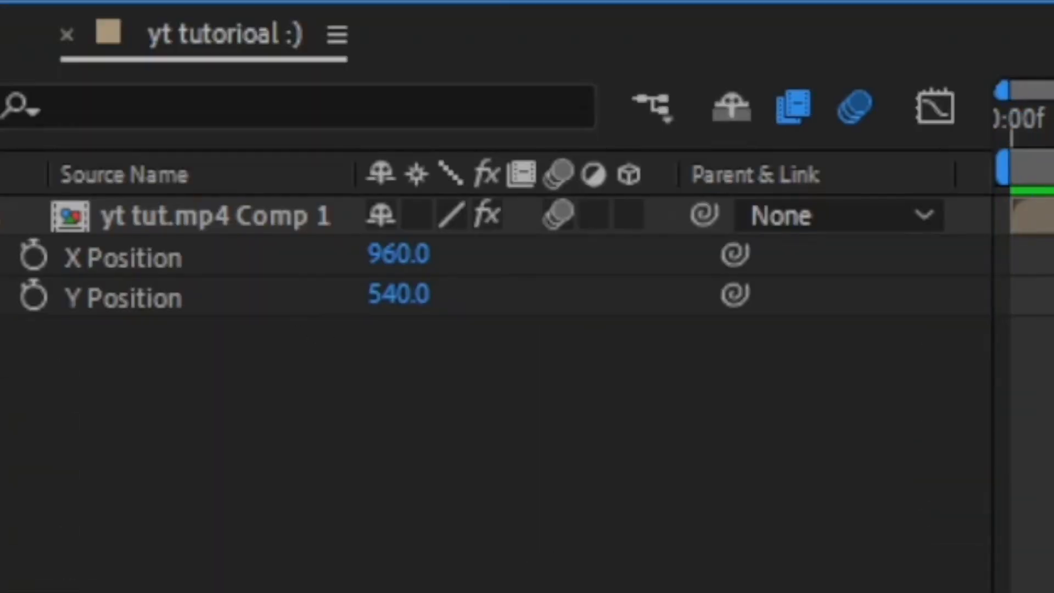
- Add a 960 X Position keyframe at about frame 22 and set X Position at the composition's start to 1924
left_click(35, 258)
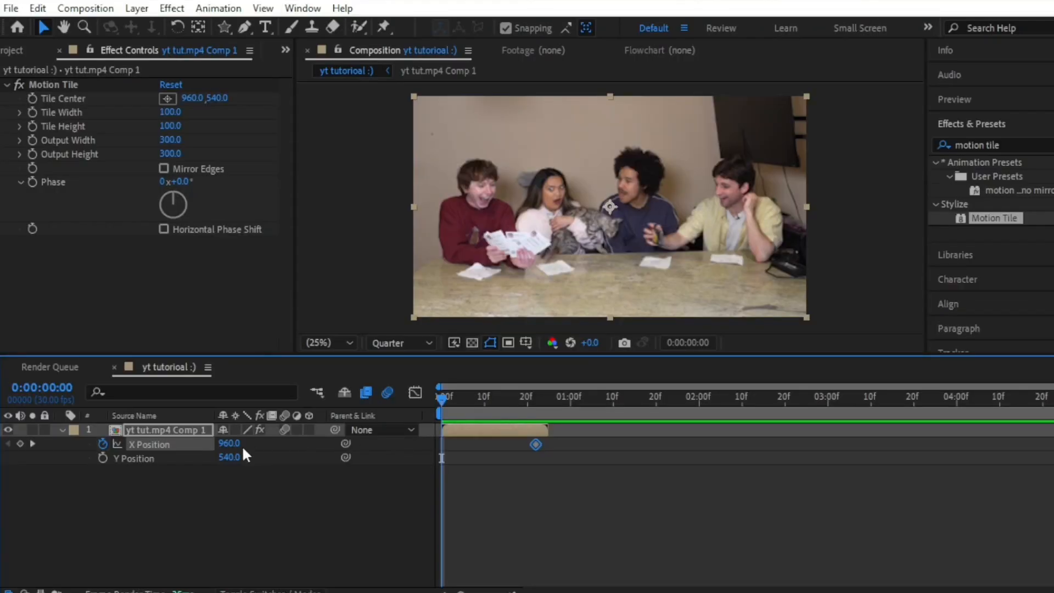
left_click_drag(225, 444, 1032, 465)
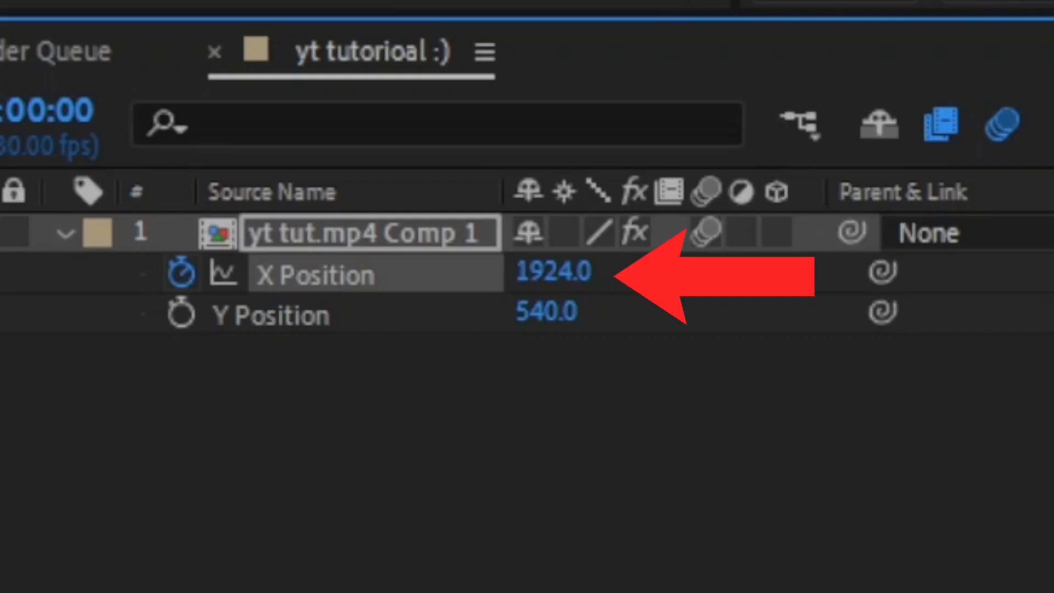
- Apply Easy Ease to both X Position keyframes of the pre-composed layer
left_click_drag(591, 482, 432, 440)
left_click_drag(323, 305, 324, 306)
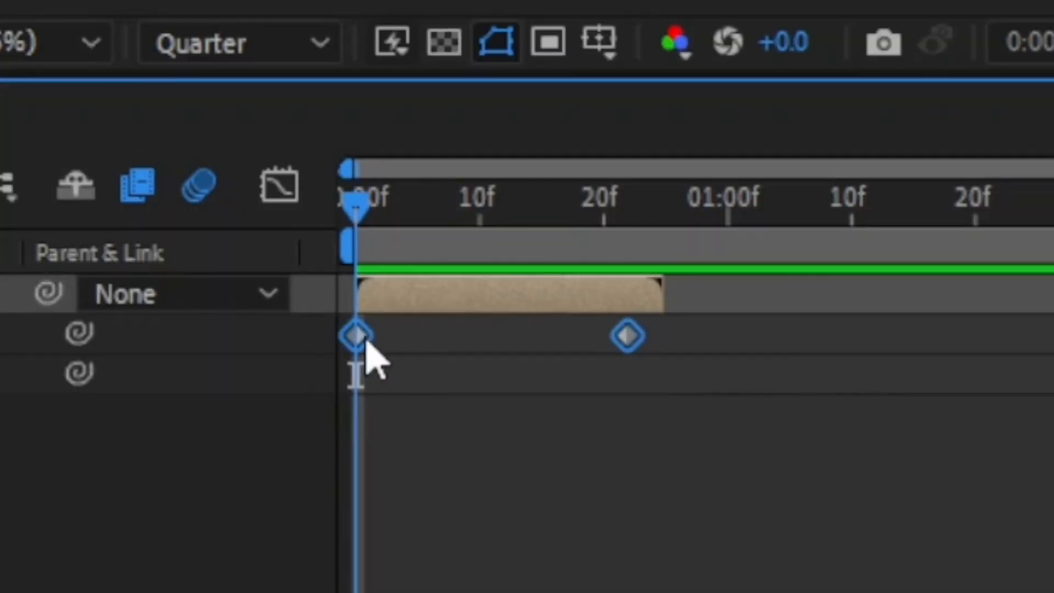
right_click(359, 338)
mouse_move(487, 327)
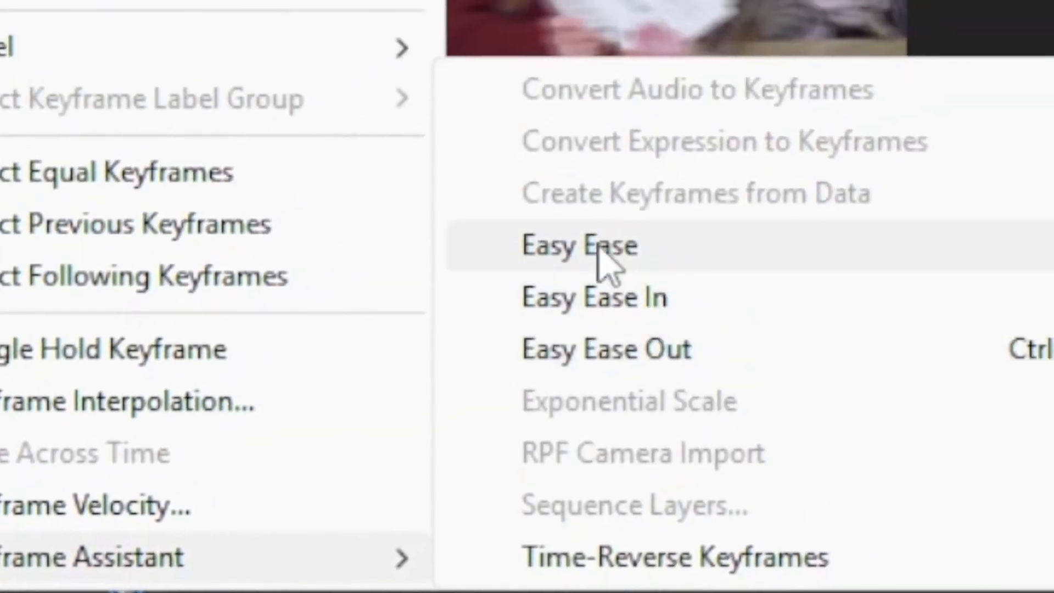
left_click(604, 257)
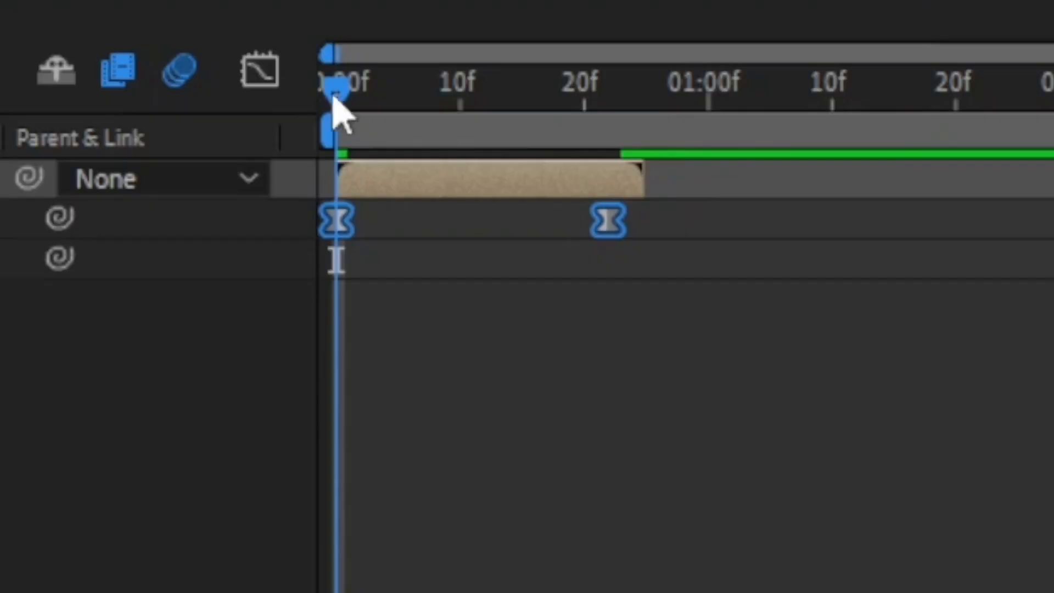
- Reshape the X Position value curve to drop steeply at the start and level off gradually, and preview the slide
left_click(259, 70)
left_click(472, 308)
left_click_drag(425, 188, 348, 418)
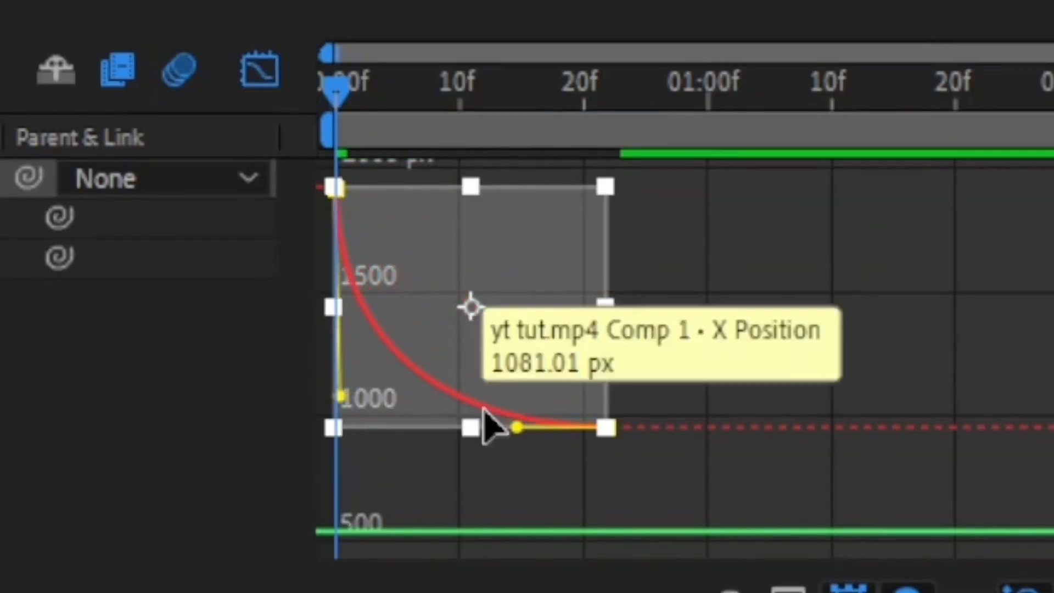
left_click_drag(513, 430, 380, 411)
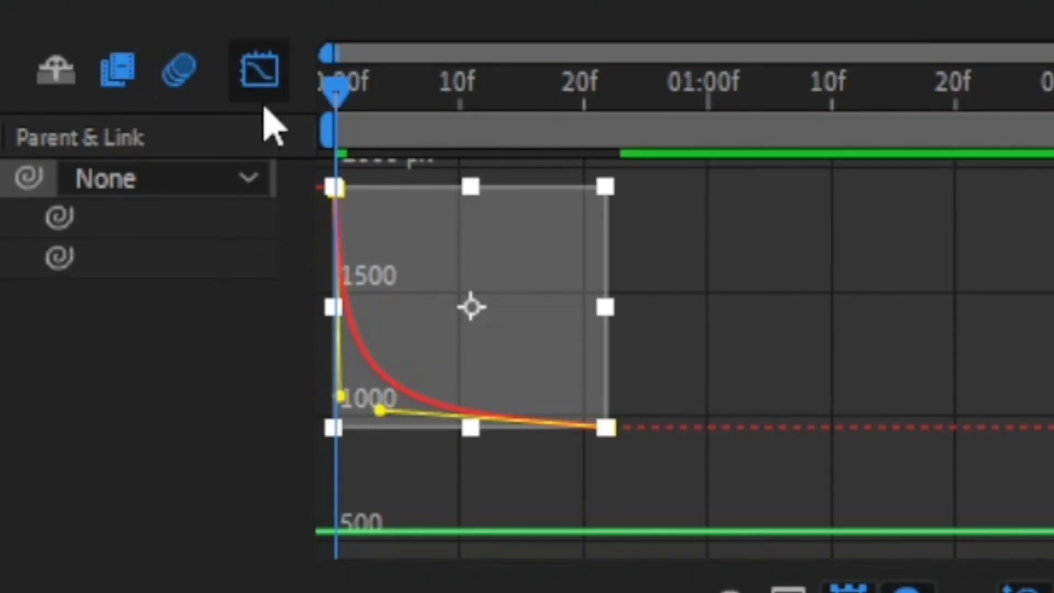
left_click(260, 70)
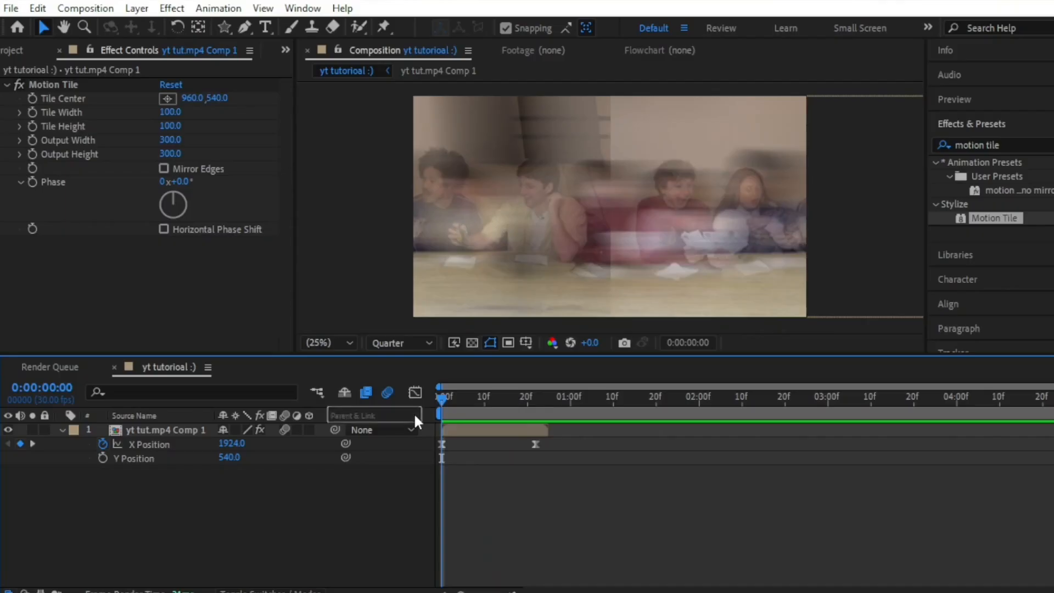
key("space")
key("space")
left_click(484, 401)
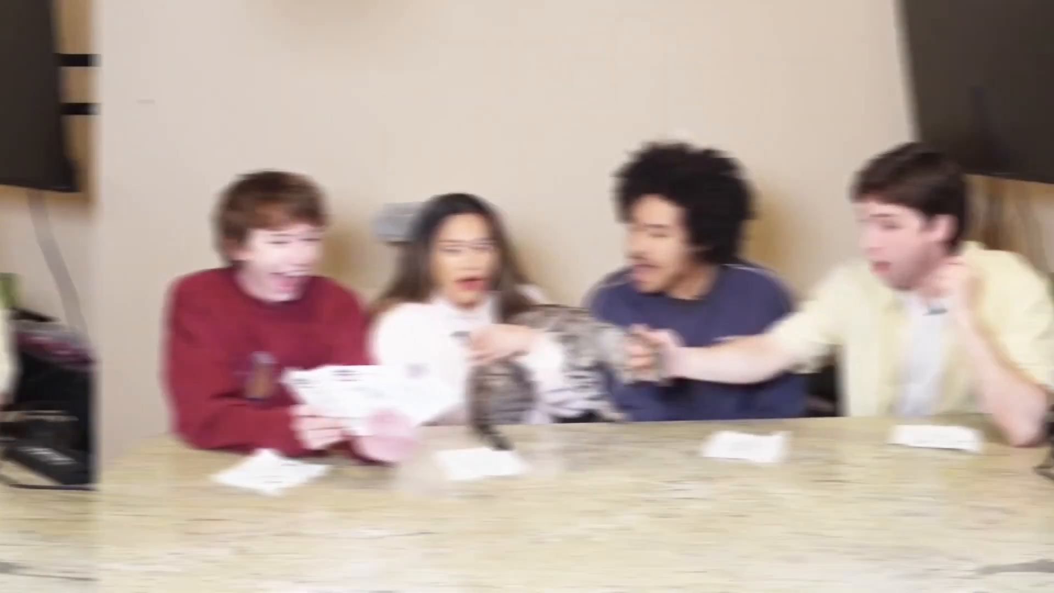